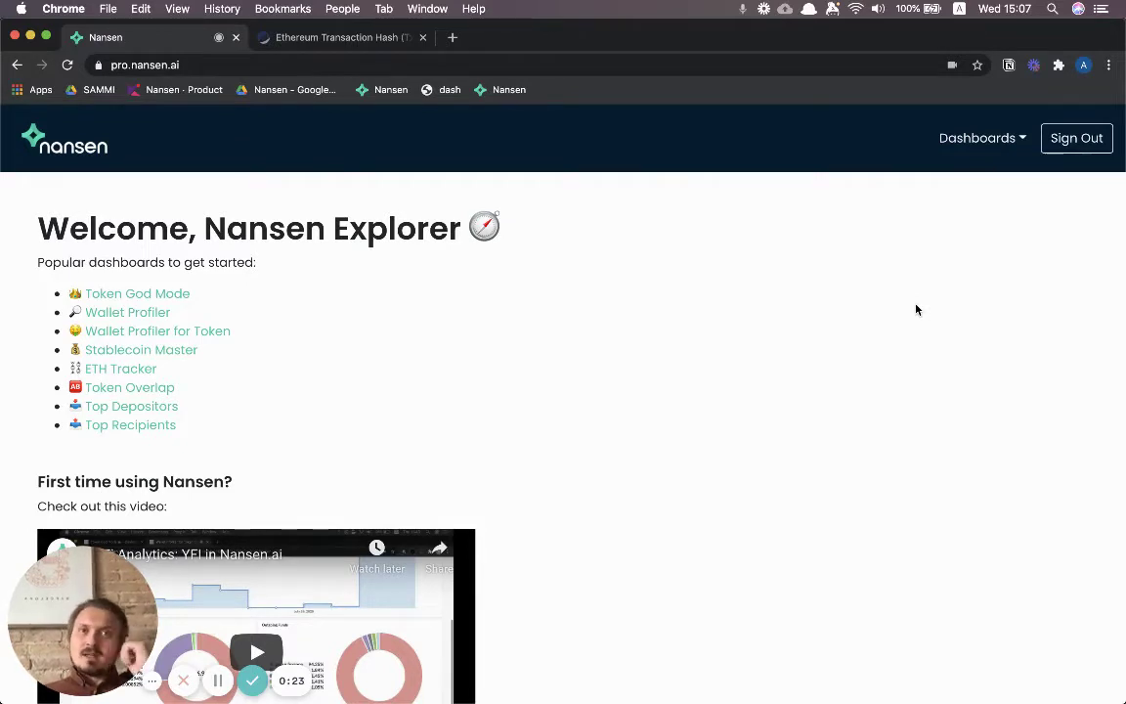
# - Open the Token Movements dashboard from Nansen's Dashboards list
pyautogui.click(982, 138)
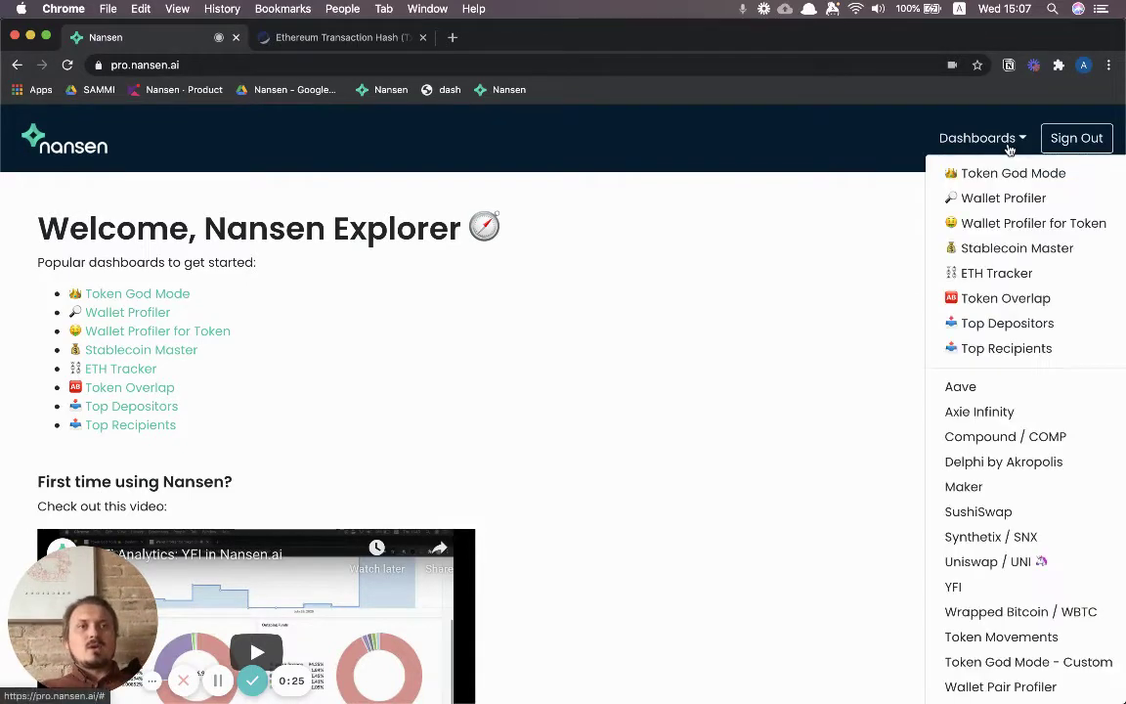
pyautogui.click(983, 638)
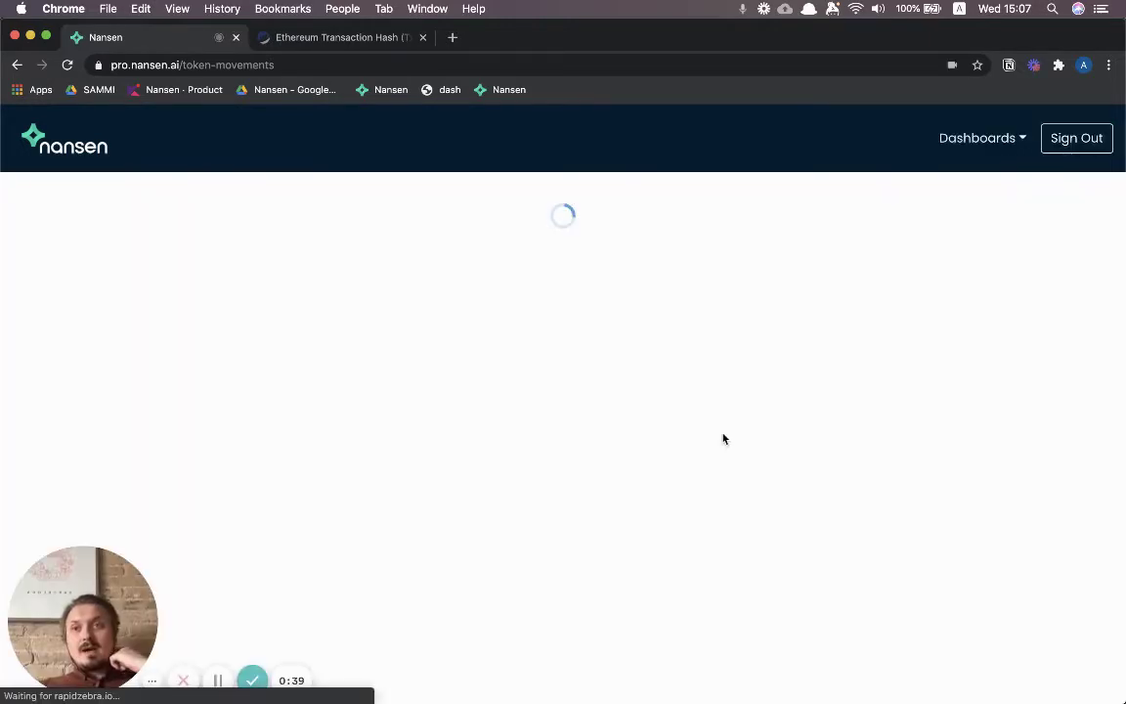
# - Search Etherscan for 'dai' and open the Dai Stablecoin token page
pyautogui.click(349, 44)
pyautogui.click(748, 129)
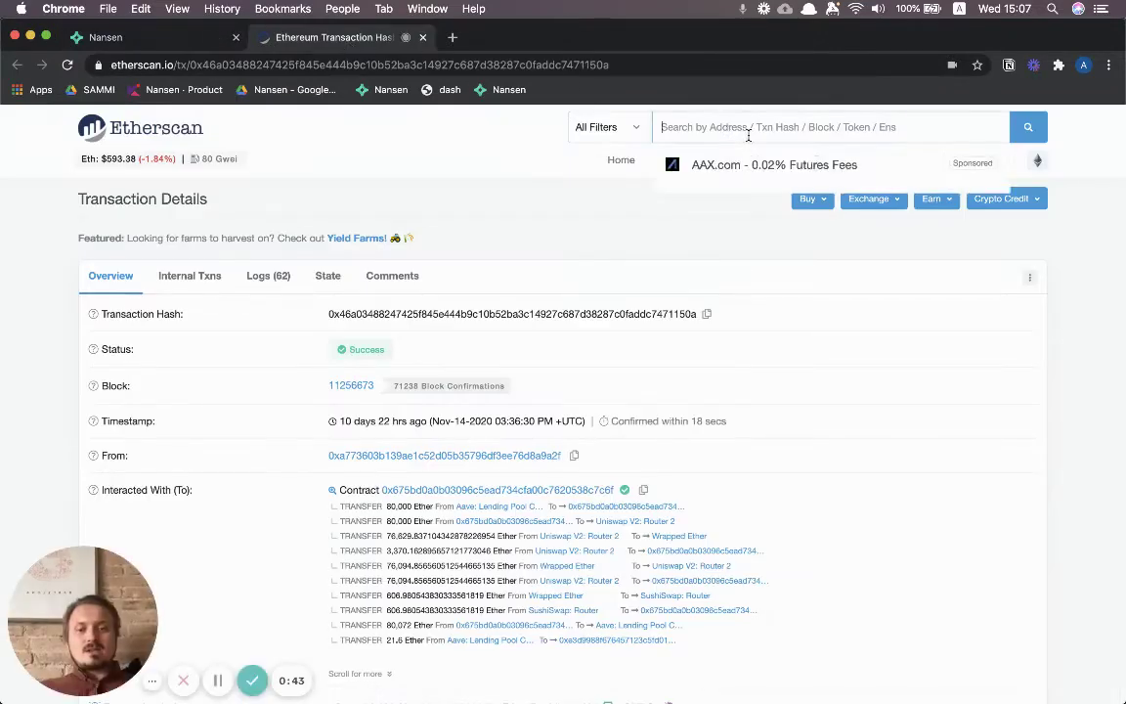
pyautogui.write('dai')
pyautogui.press('Return')
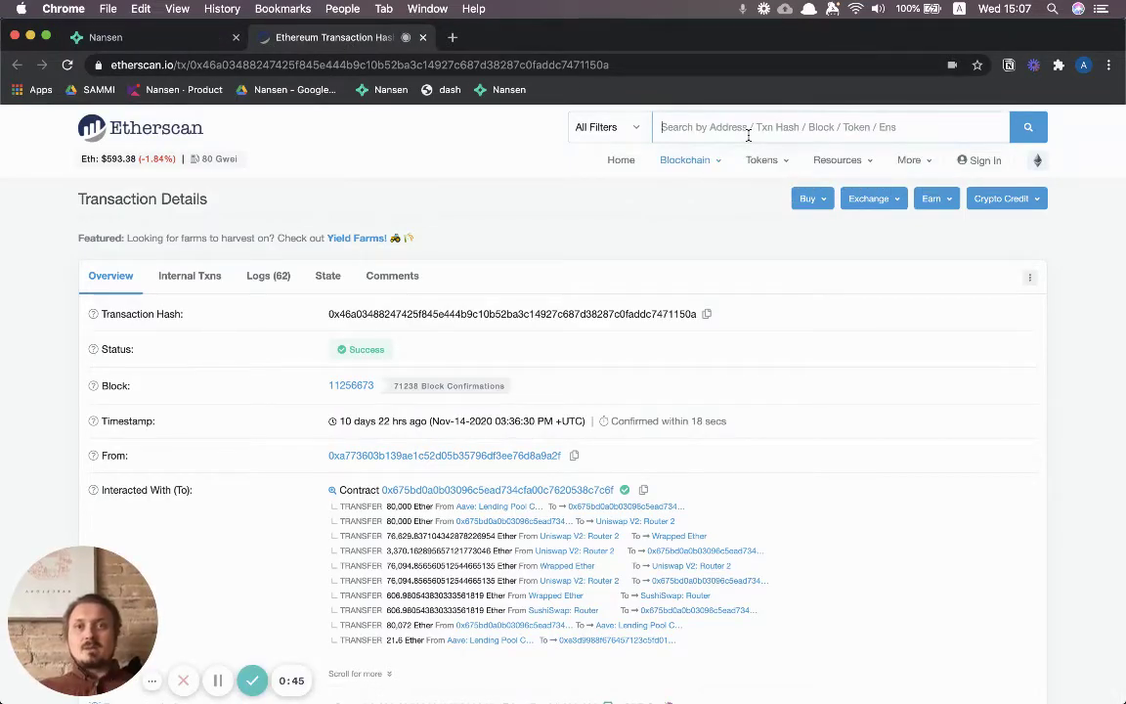
pyautogui.write('dai')
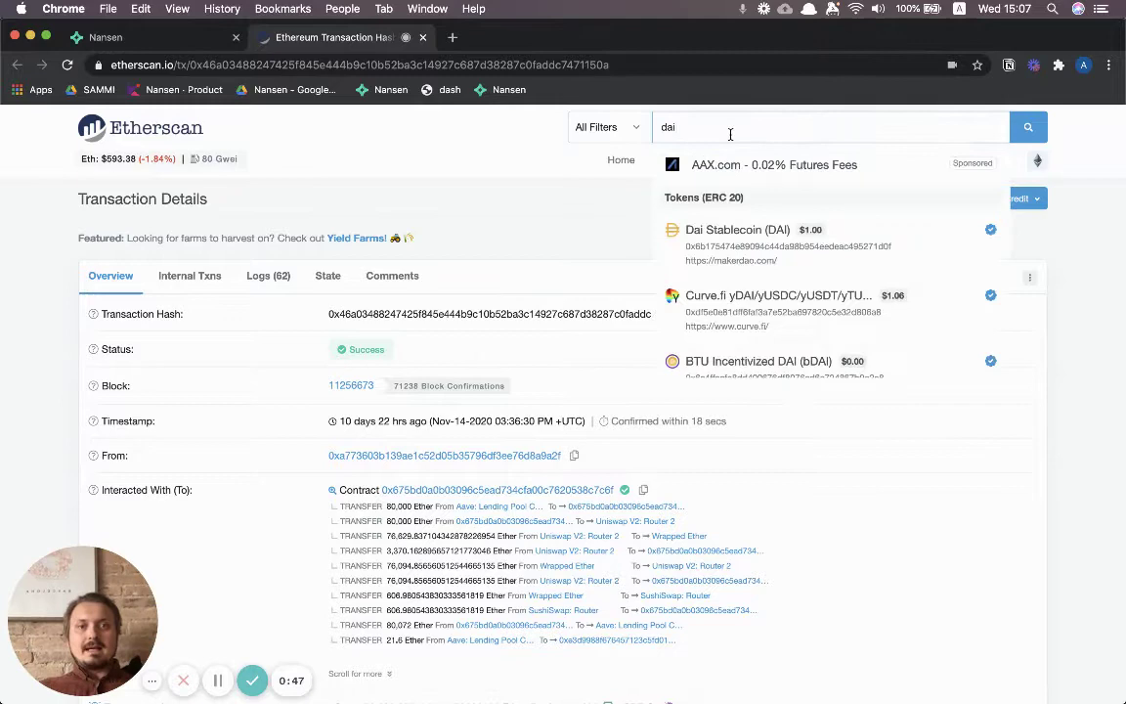
pyautogui.click(739, 254)
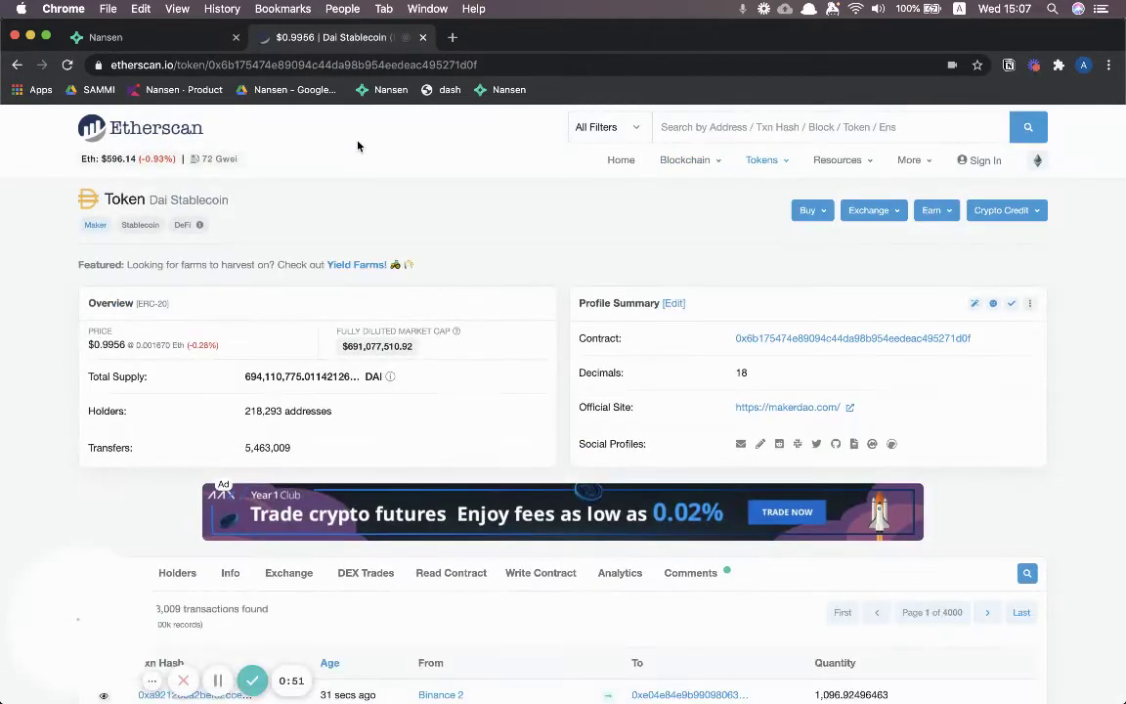
# - Select the Dai contract address in the page URL and return to Nansen
pyautogui.click(282, 66)
pyautogui.doubleClick(282, 66)
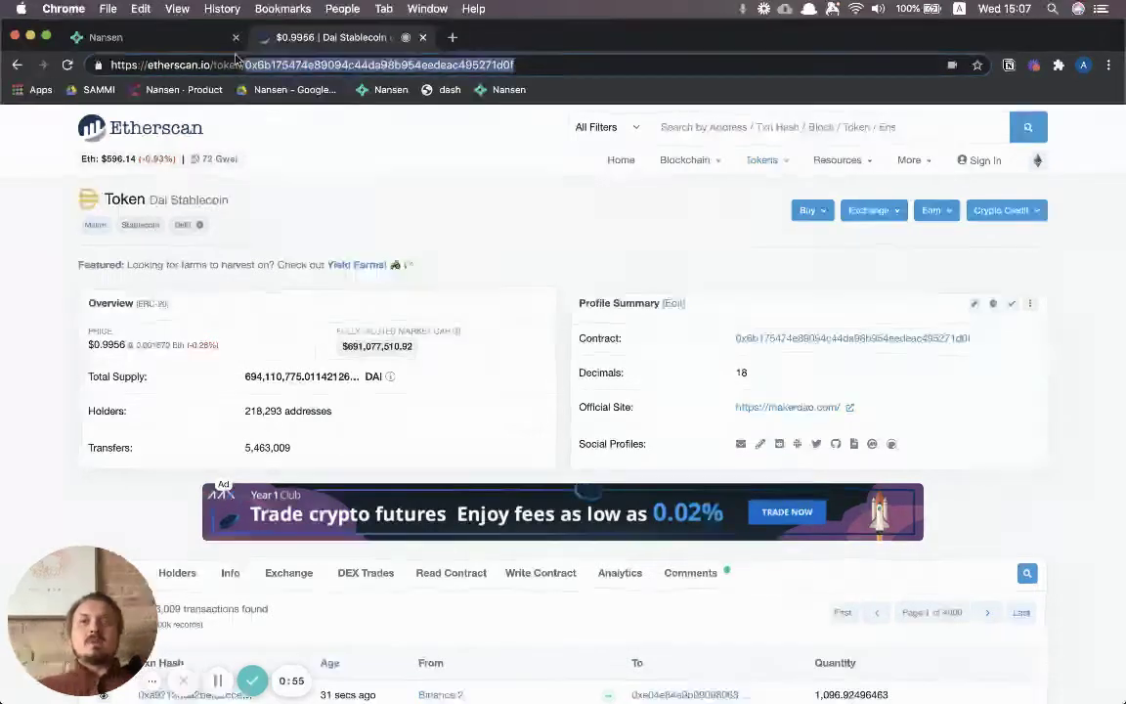
pyautogui.click(146, 44)
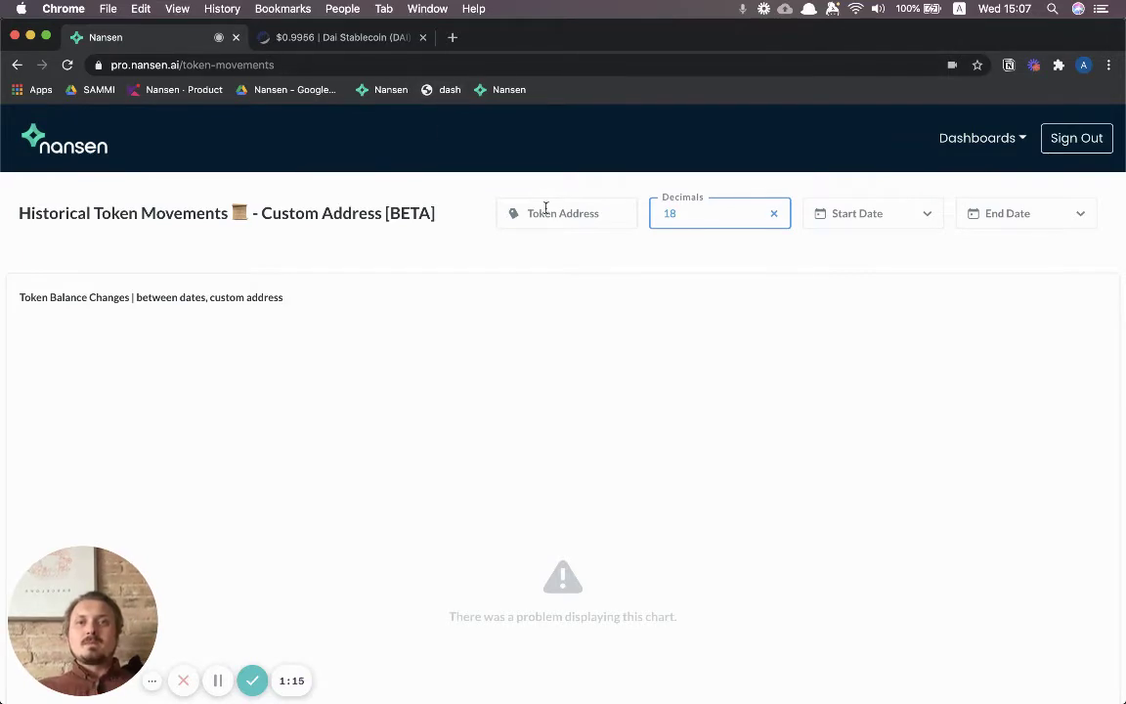
# - Paste the Dai contract address into the Token Address field and submit it
pyautogui.click(548, 209)
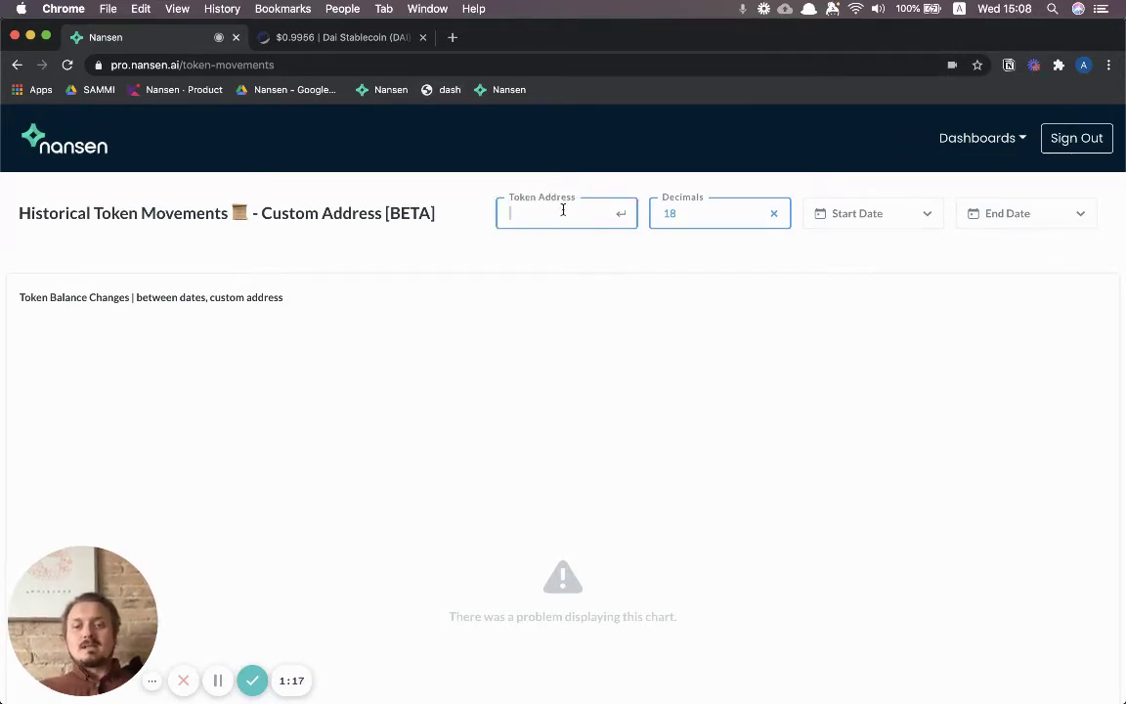
pyautogui.press('super+v')
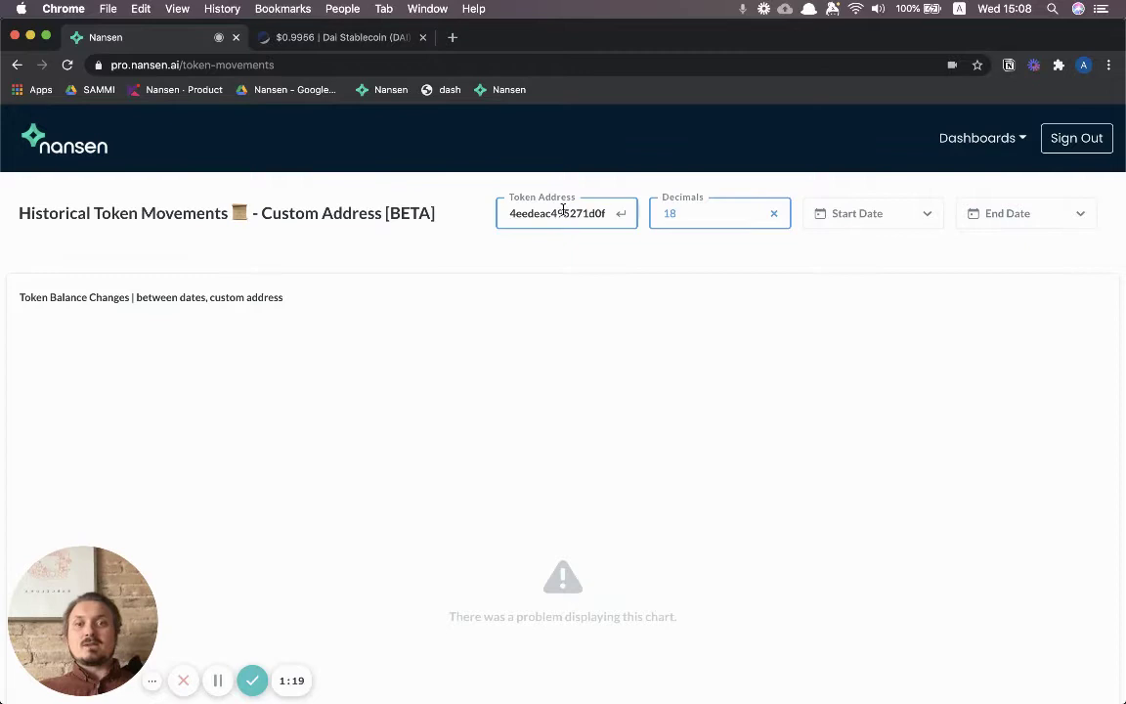
pyautogui.press('Return')
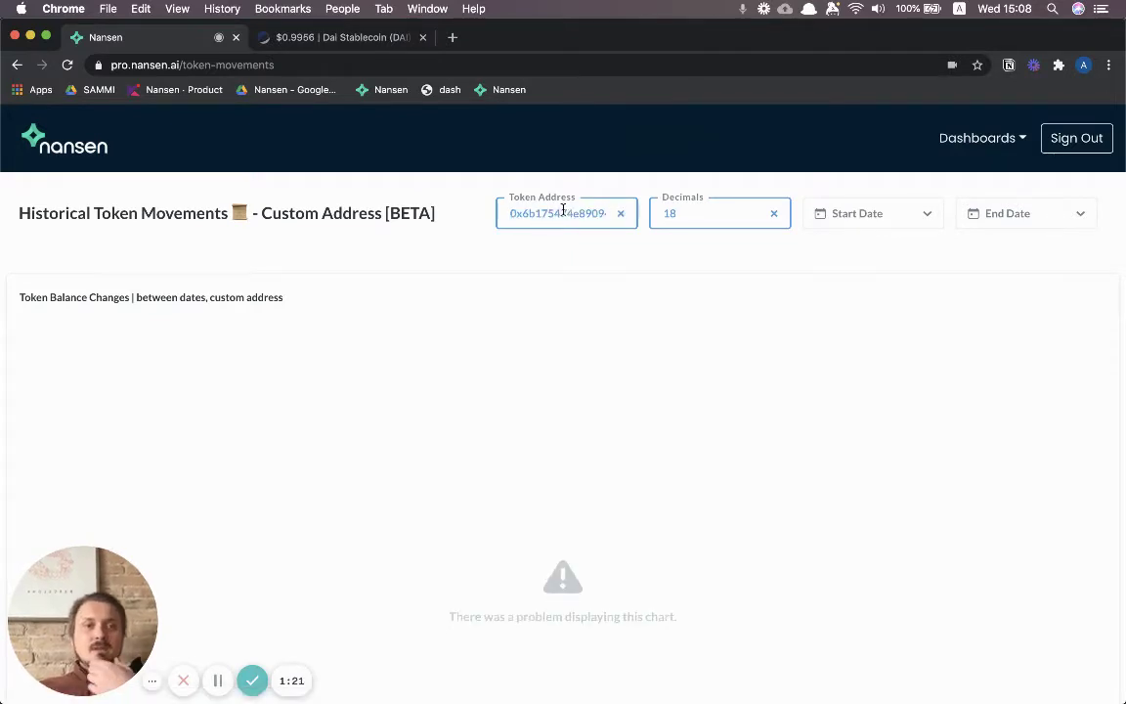
# - Confirm on Etherscan that Dai uses 18 decimals, matching the Decimals field
pyautogui.click(680, 214)
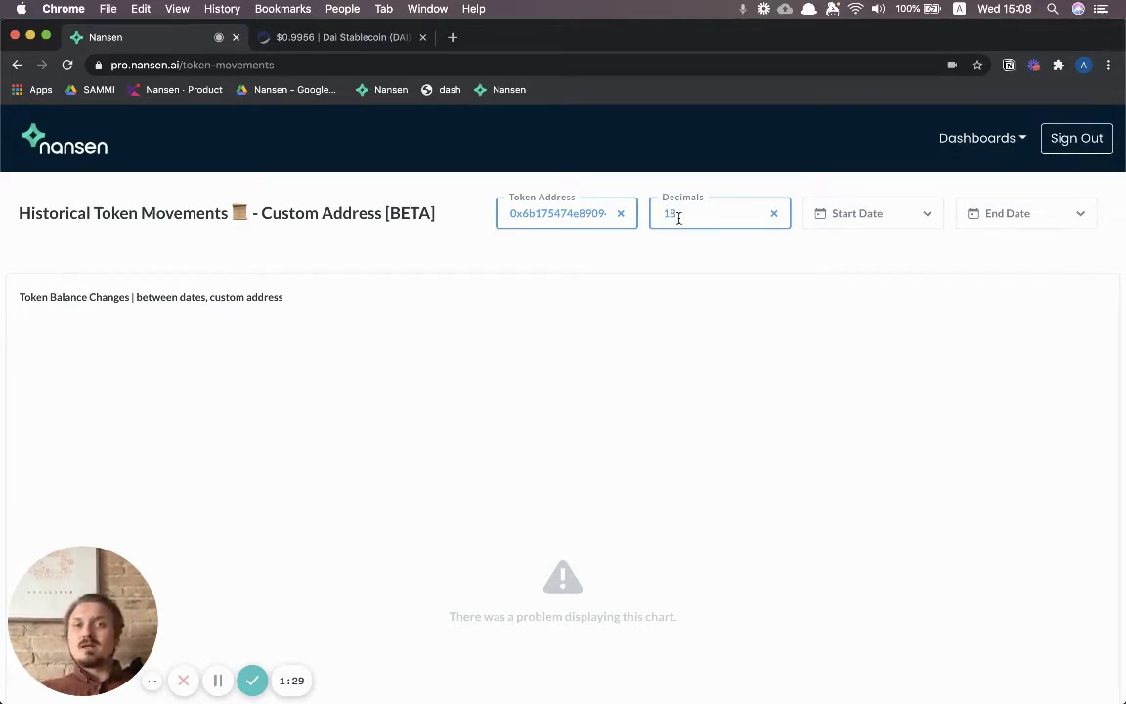
pyautogui.hotkey('ctrl', 'Tab')
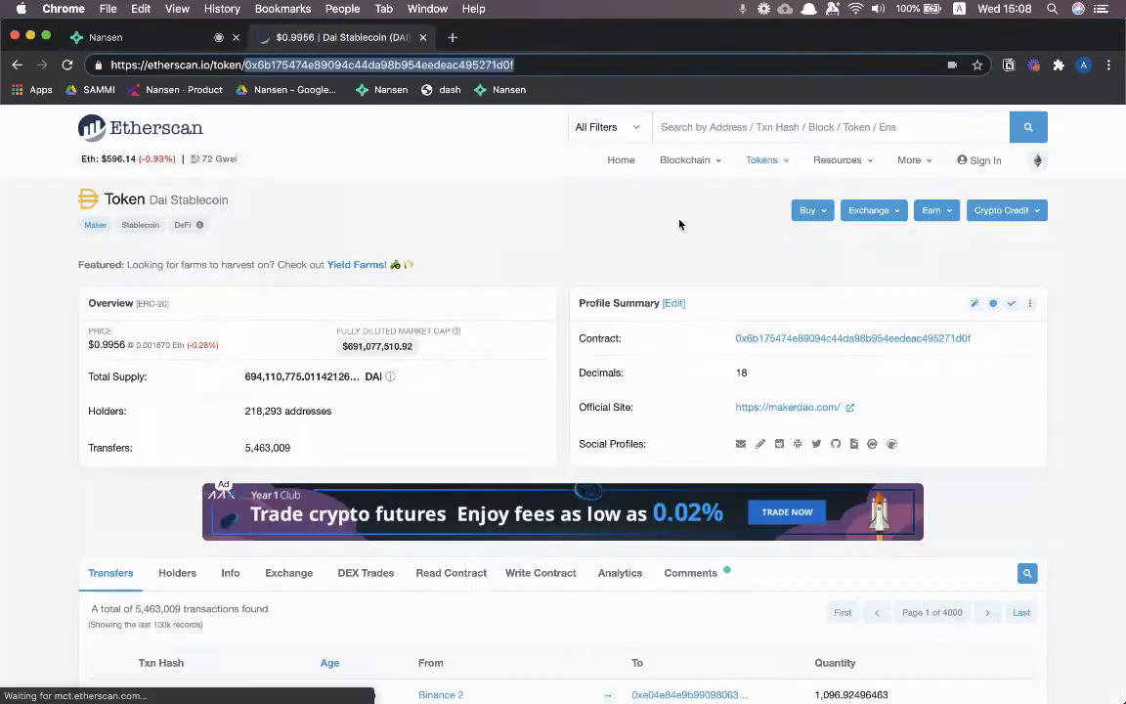
pyautogui.doubleClick(740, 372)
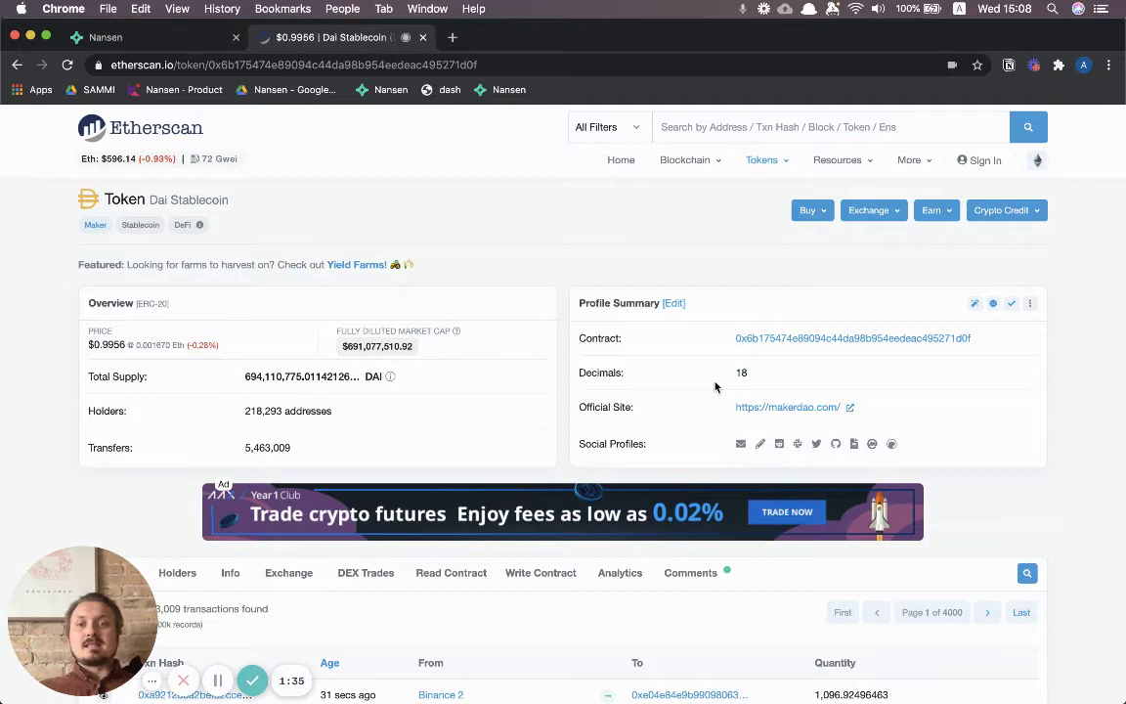
pyautogui.hotkey('ctrl', 'shift', 'Tab')
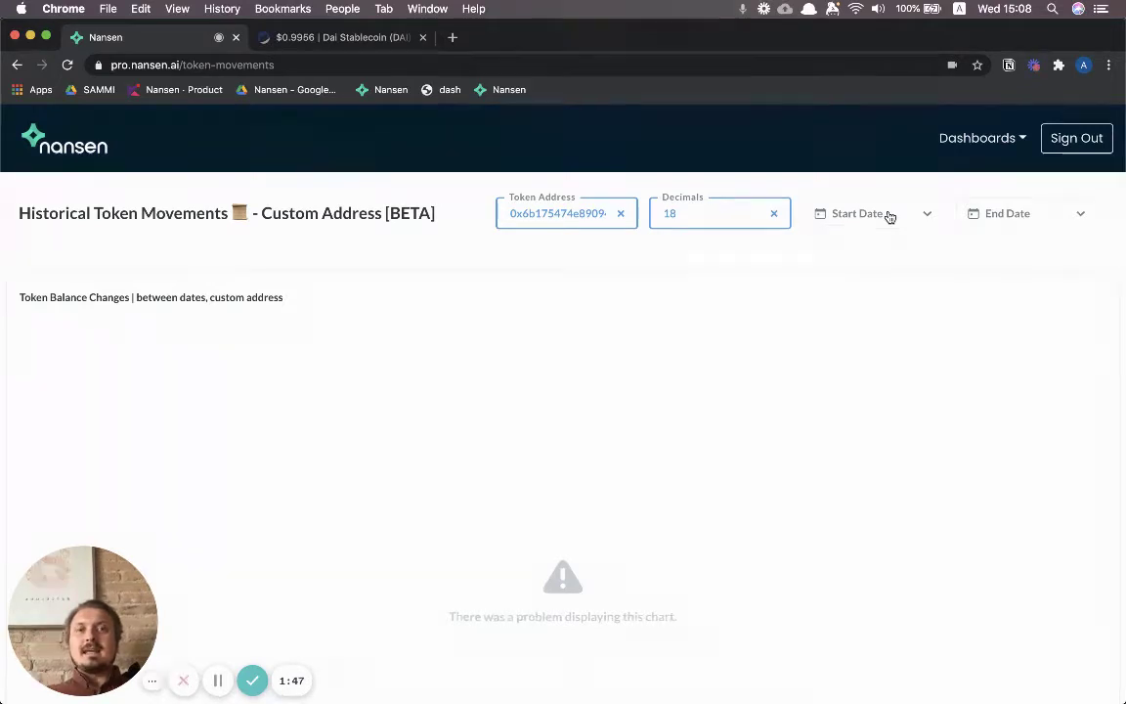
# - Set the start date to November 1 and the end date to November 25, 2020
pyautogui.click(890, 217)
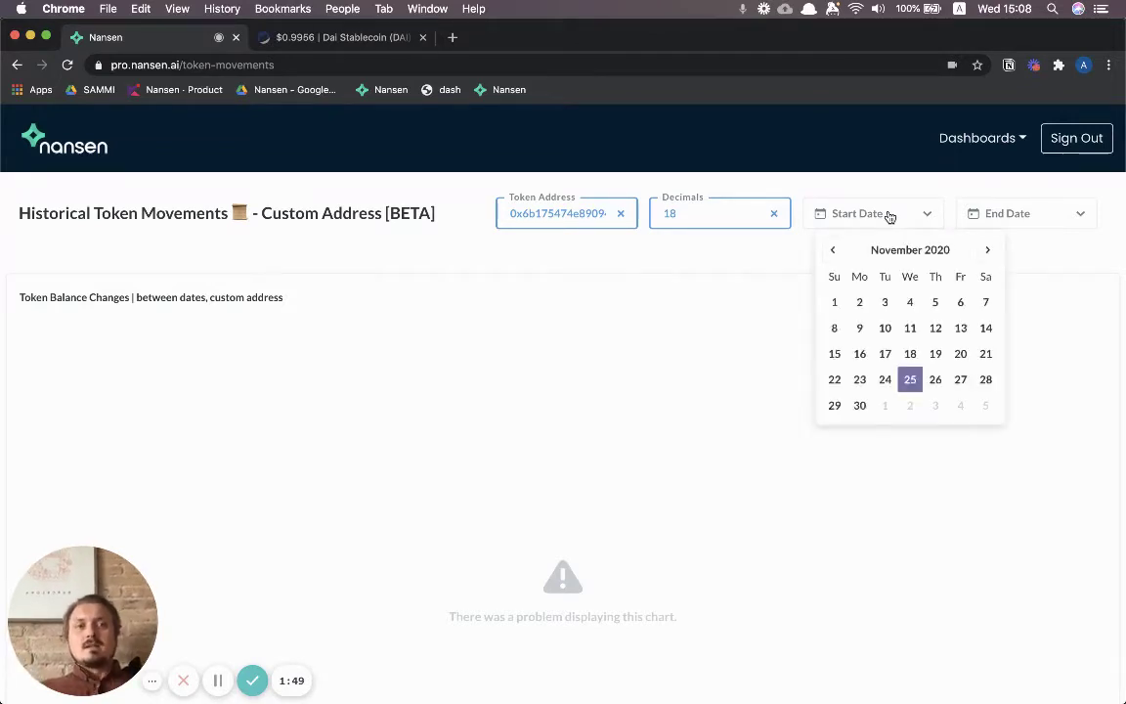
pyautogui.click(836, 303)
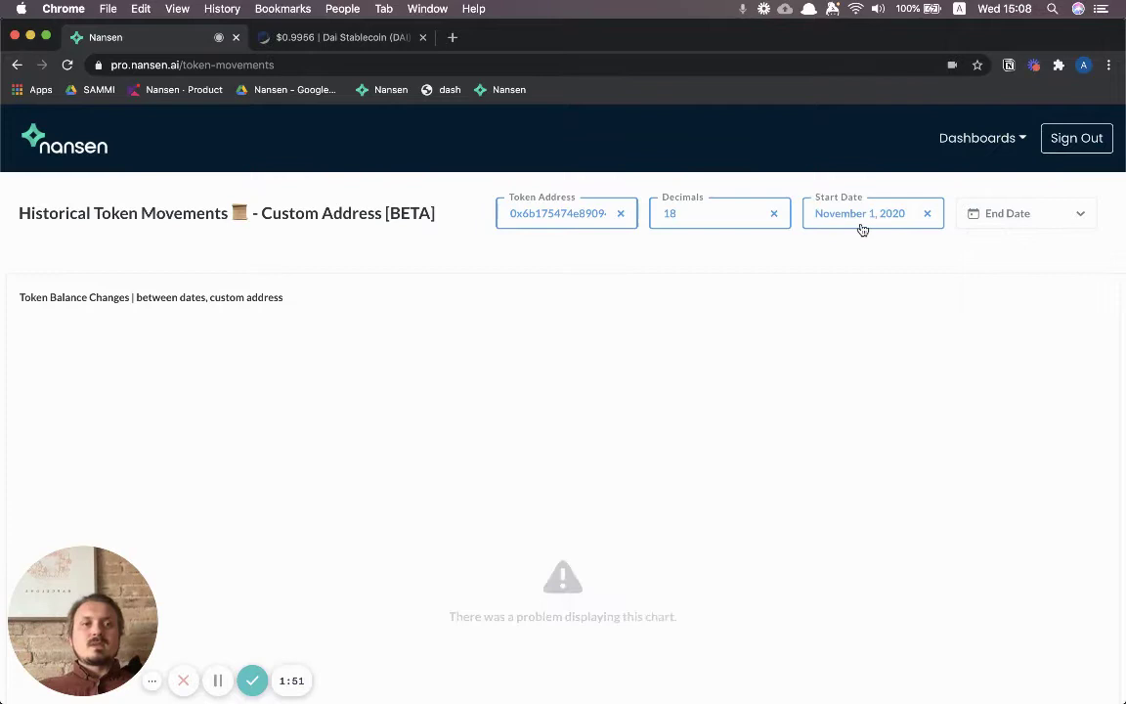
pyautogui.click(996, 217)
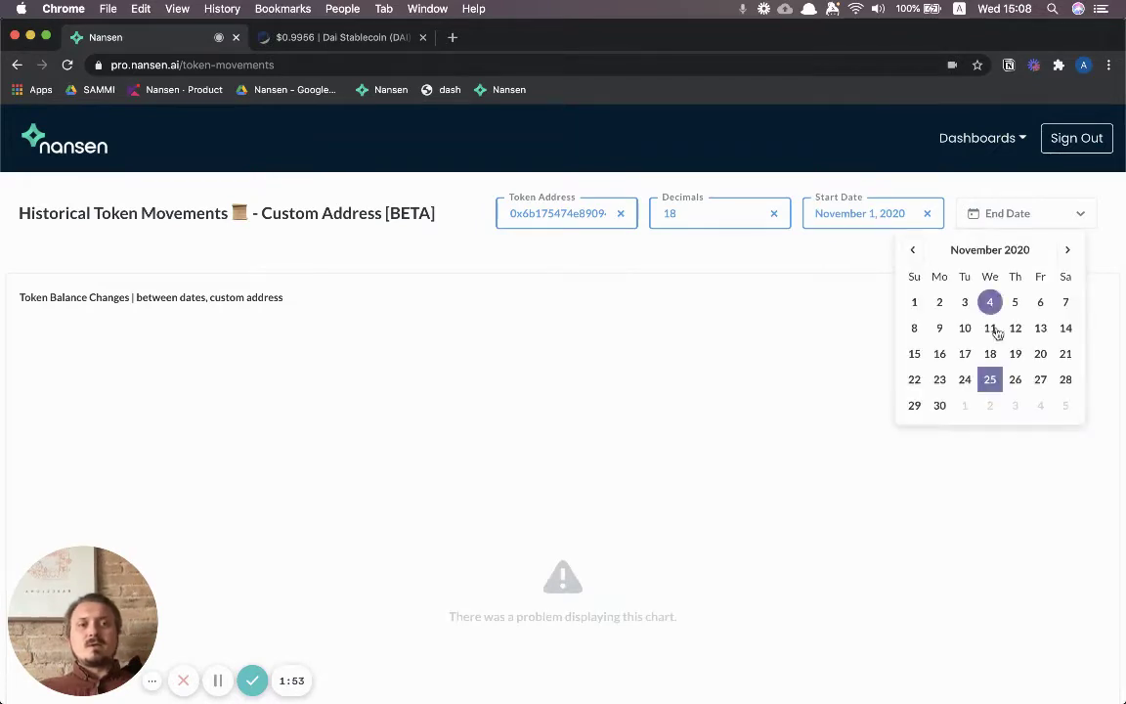
pyautogui.click(990, 380)
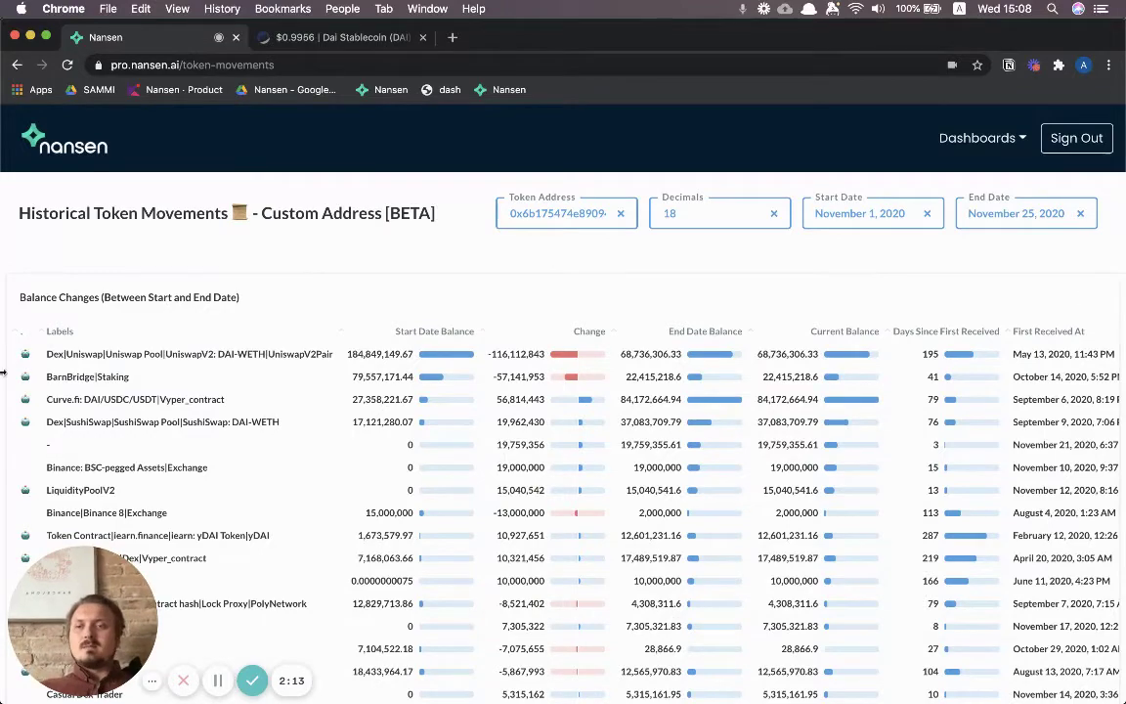
pyautogui.scroll(-10, 4, 372)
pyautogui.scroll(-2, 4, 372)
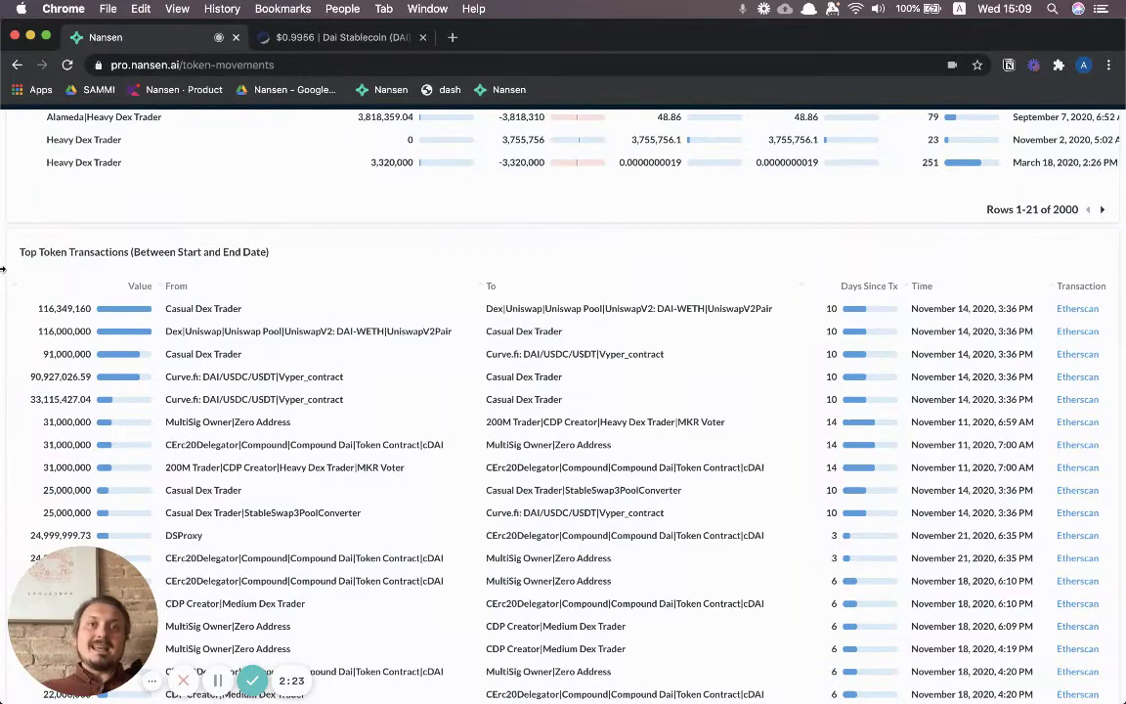
pyautogui.scroll(12, 4, 270)
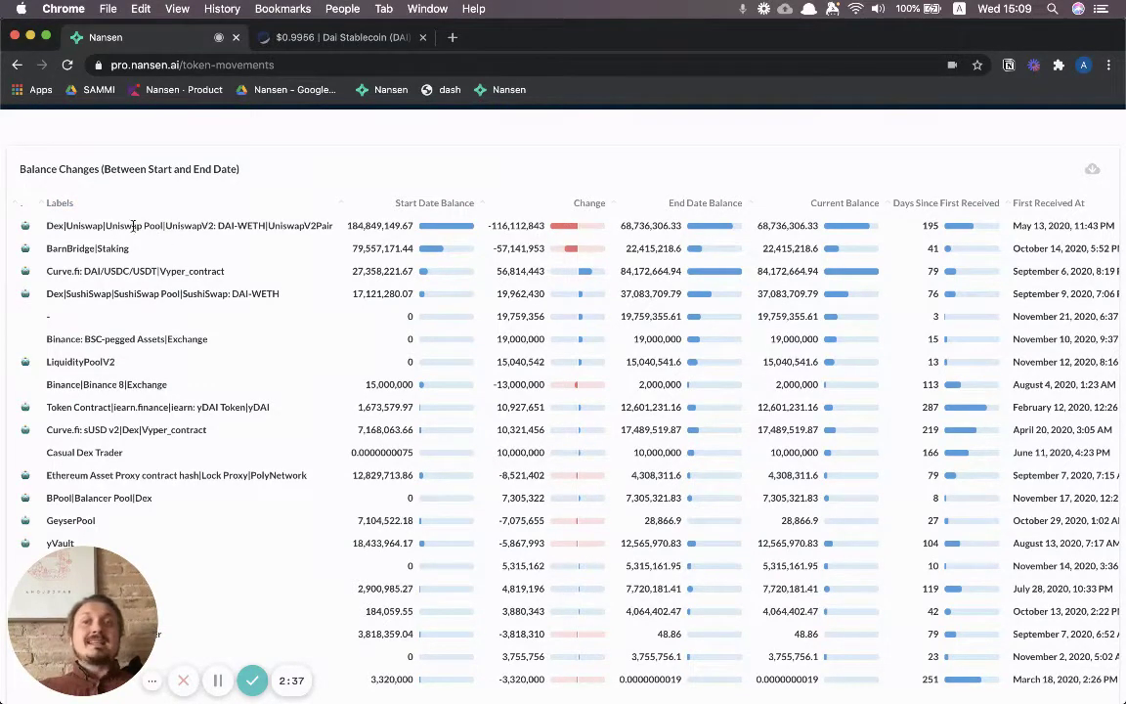
pyautogui.moveTo(165, 225); pyautogui.dragTo(262, 219)
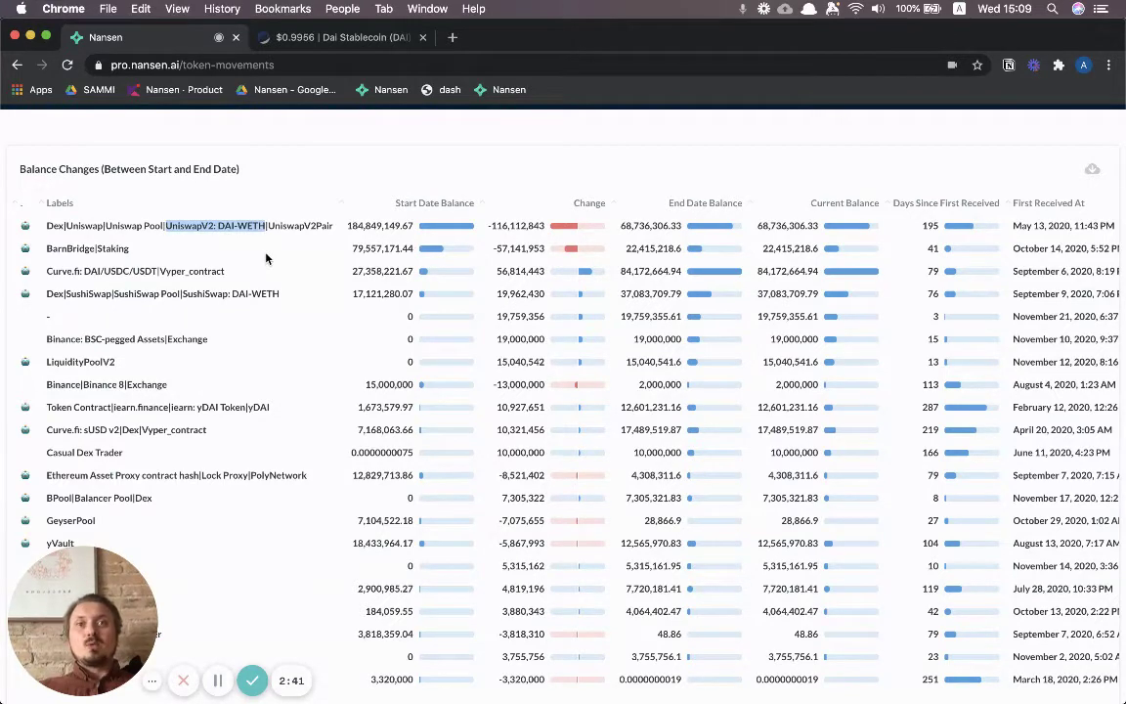
pyautogui.click(157, 236)
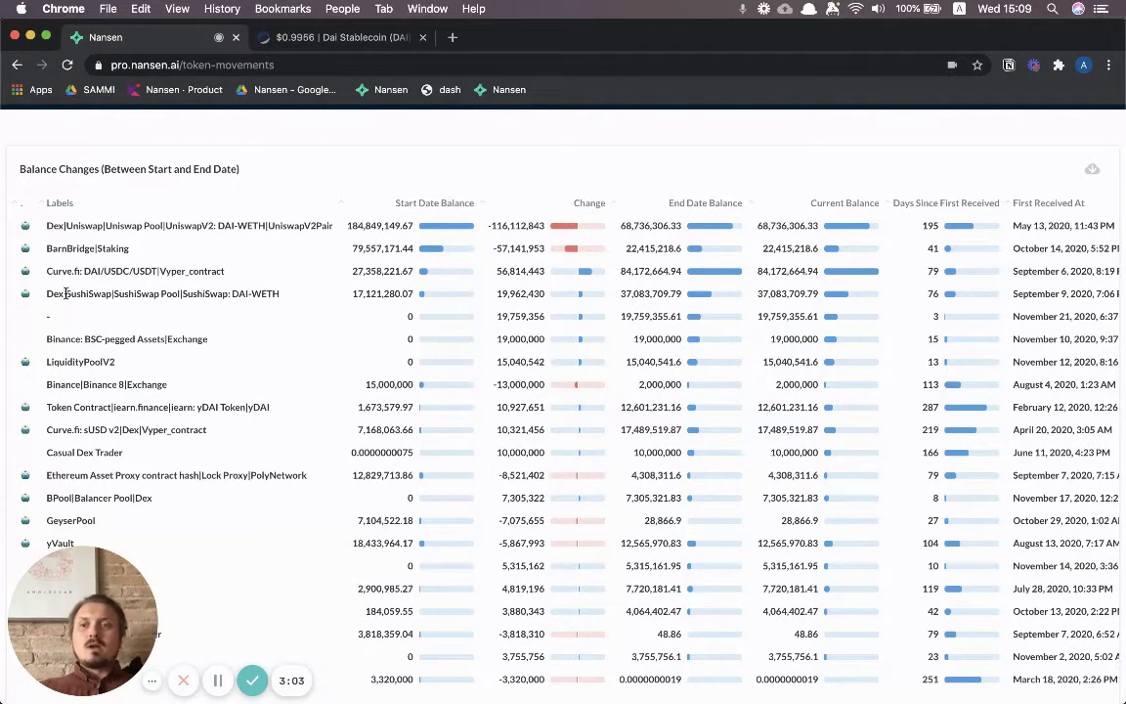
pyautogui.moveTo(65, 293); pyautogui.dragTo(111, 293)
pyautogui.click(107, 294)
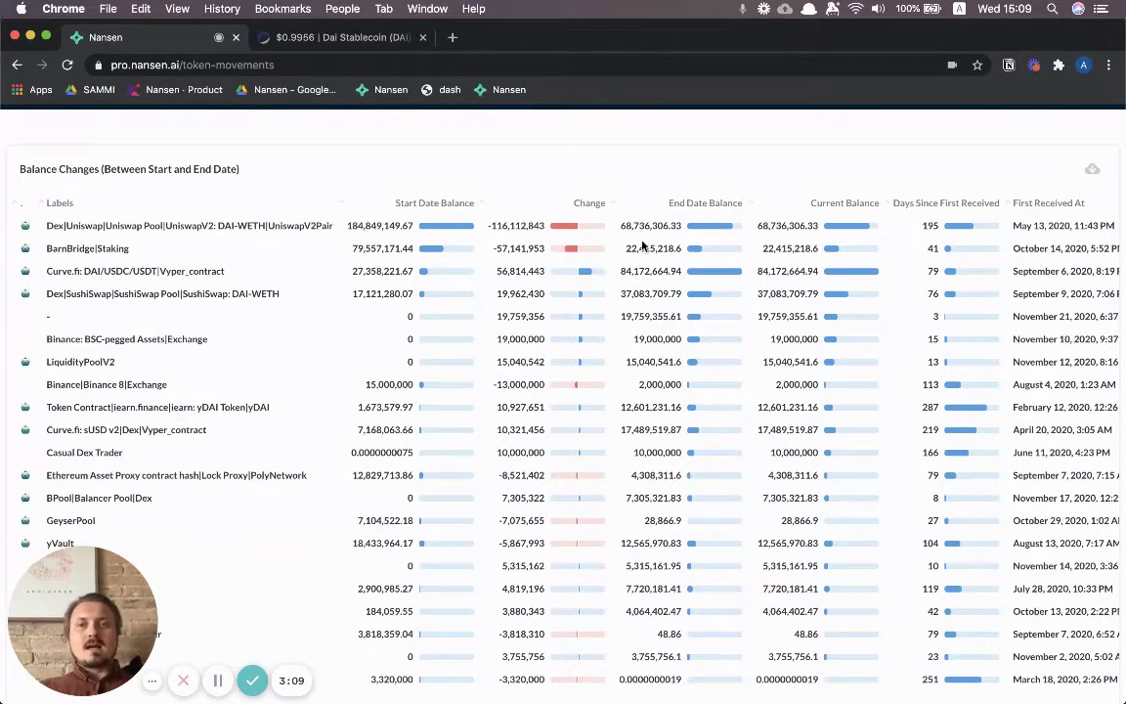
pyautogui.click(435, 202)
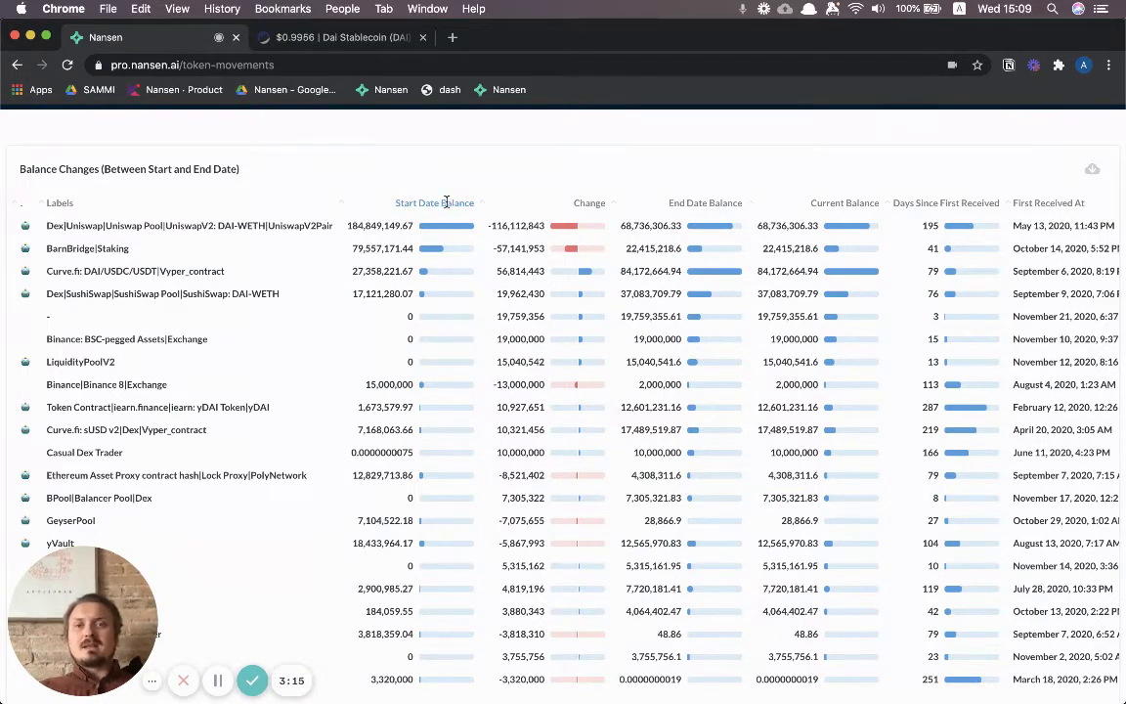
pyautogui.click(449, 203)
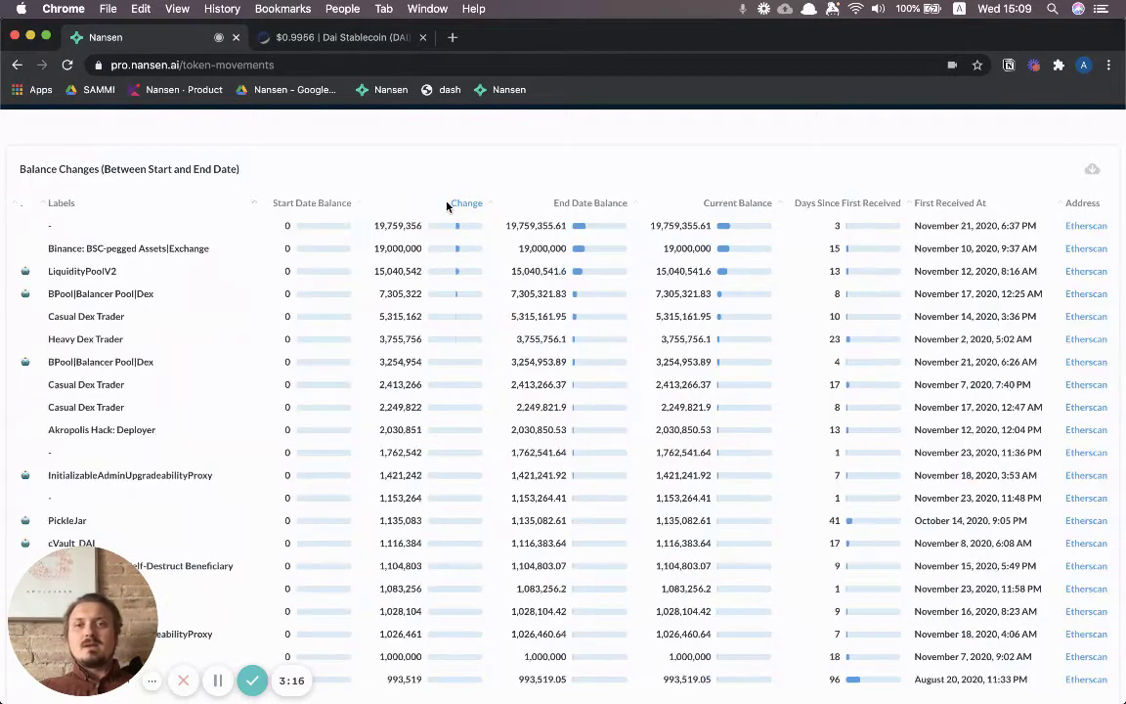
pyautogui.click(324, 219)
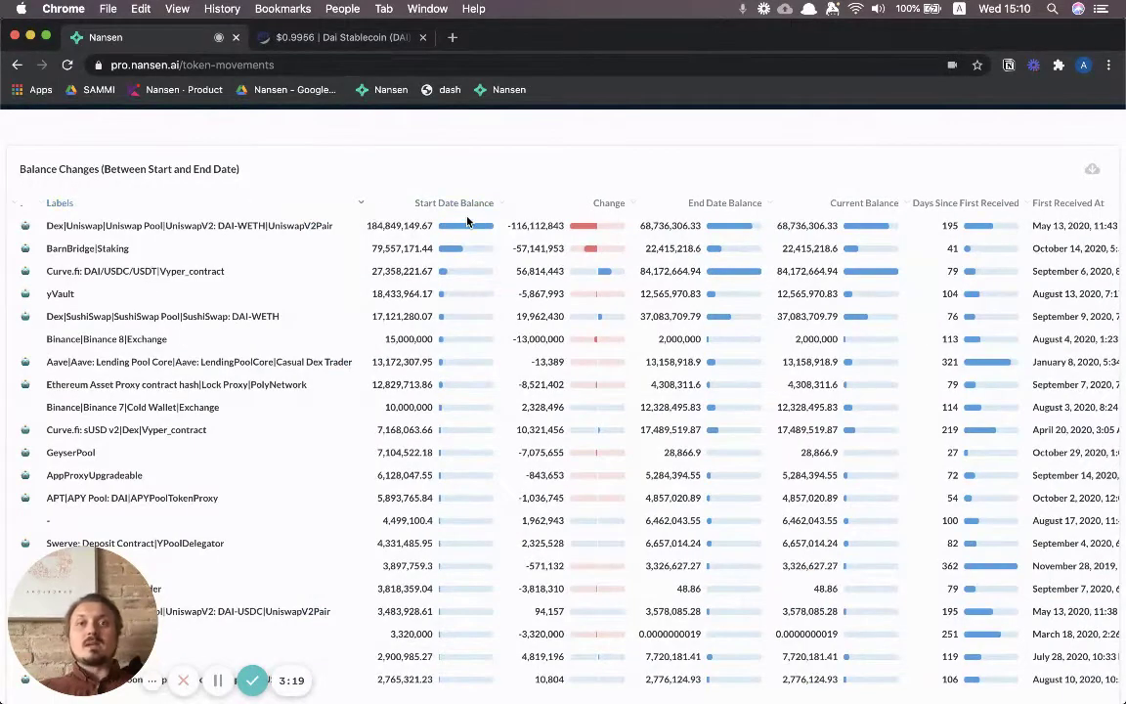
pyautogui.click(723, 200)
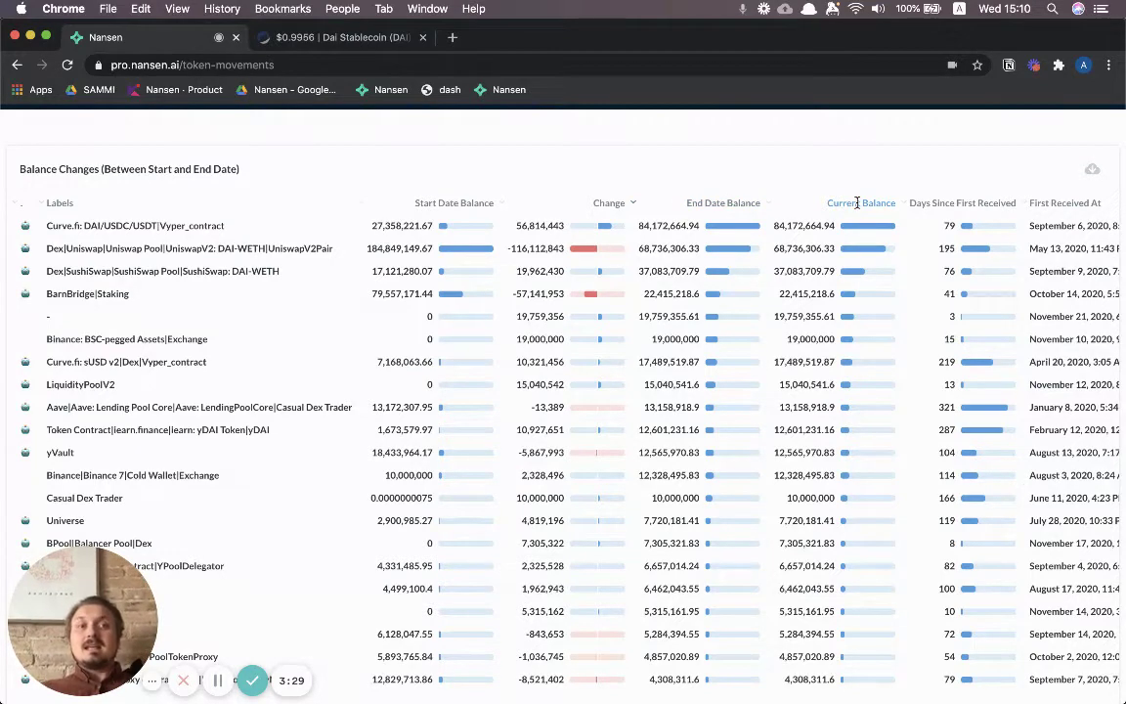
pyautogui.scroll(2, 857, 203)
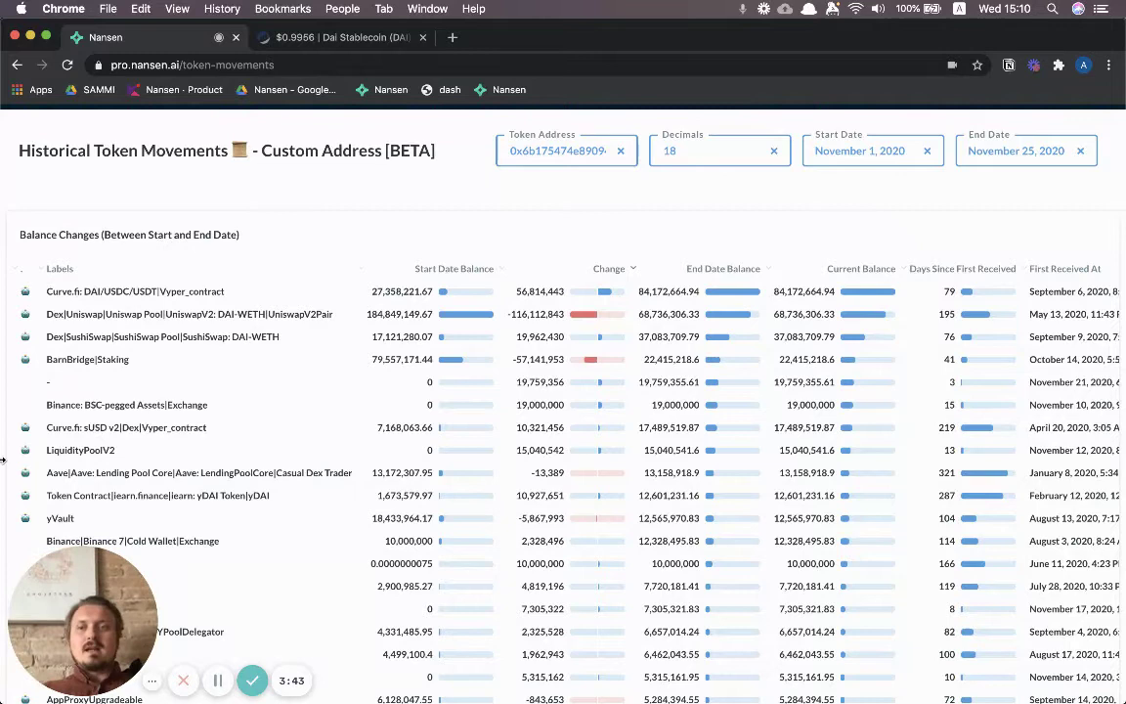
pyautogui.scroll(-1, 3, 460)
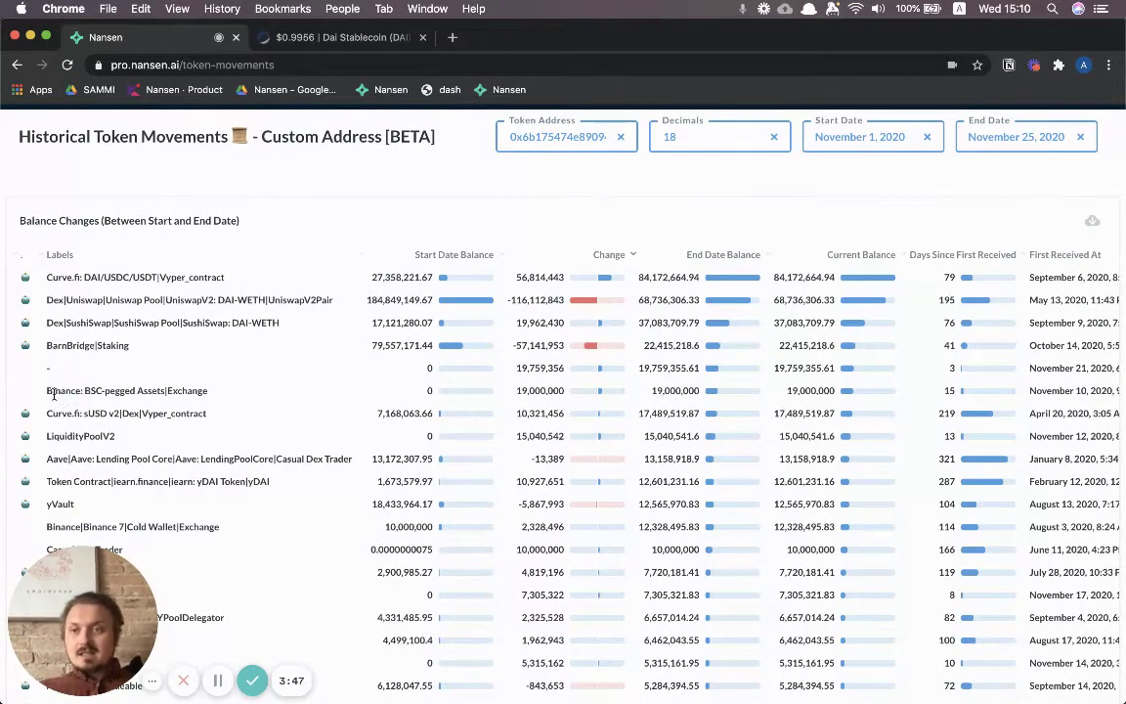
pyautogui.moveTo(46, 392); pyautogui.dragTo(168, 391)
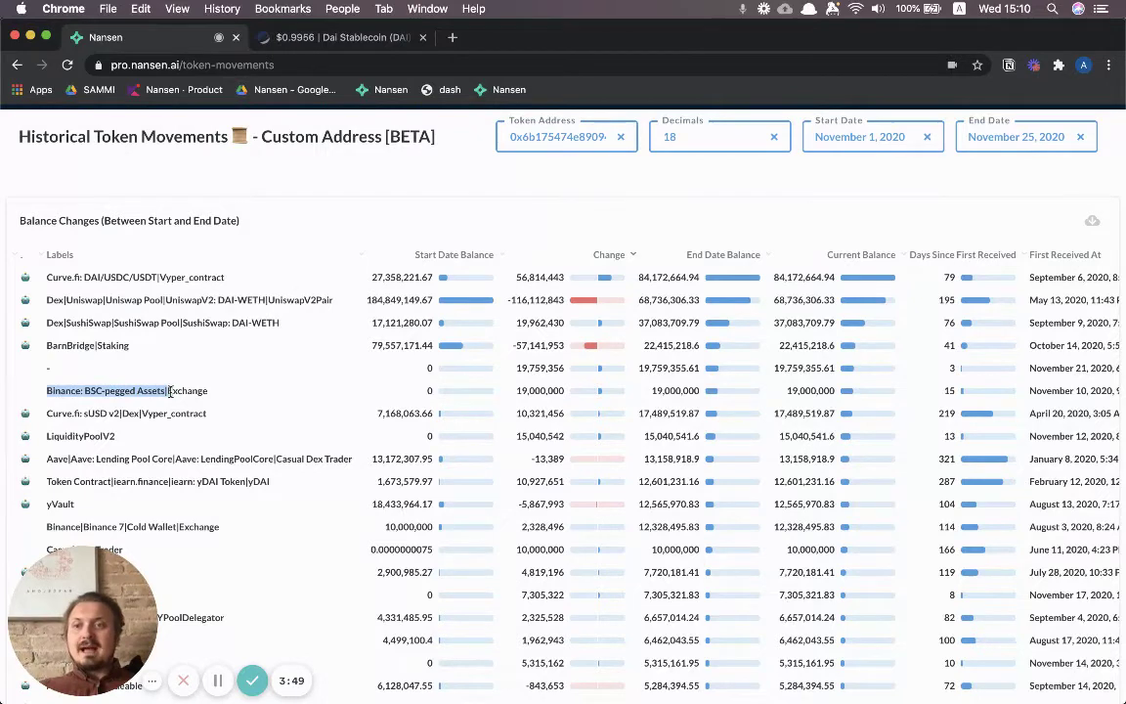
pyautogui.click(98, 392)
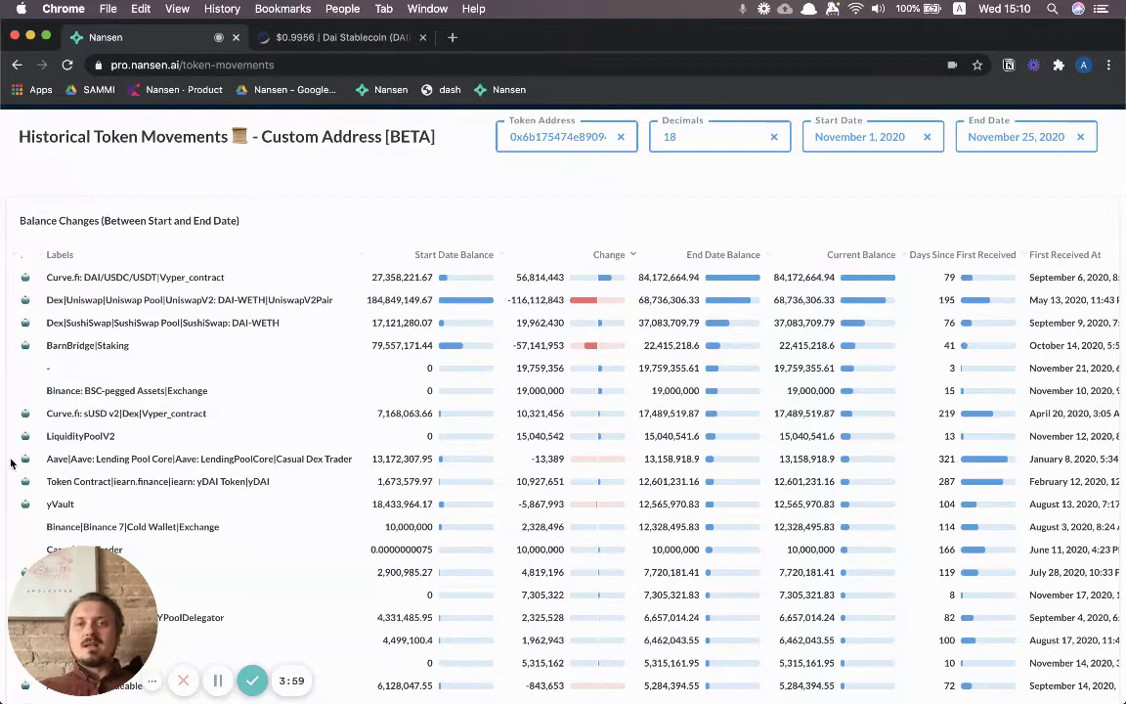
# - Scroll down to Top Token Transactions and highlight the top 116,349,160 Dai transfer
pyautogui.scroll(-1, 13, 466)
pyautogui.scroll(-10, 13, 466)
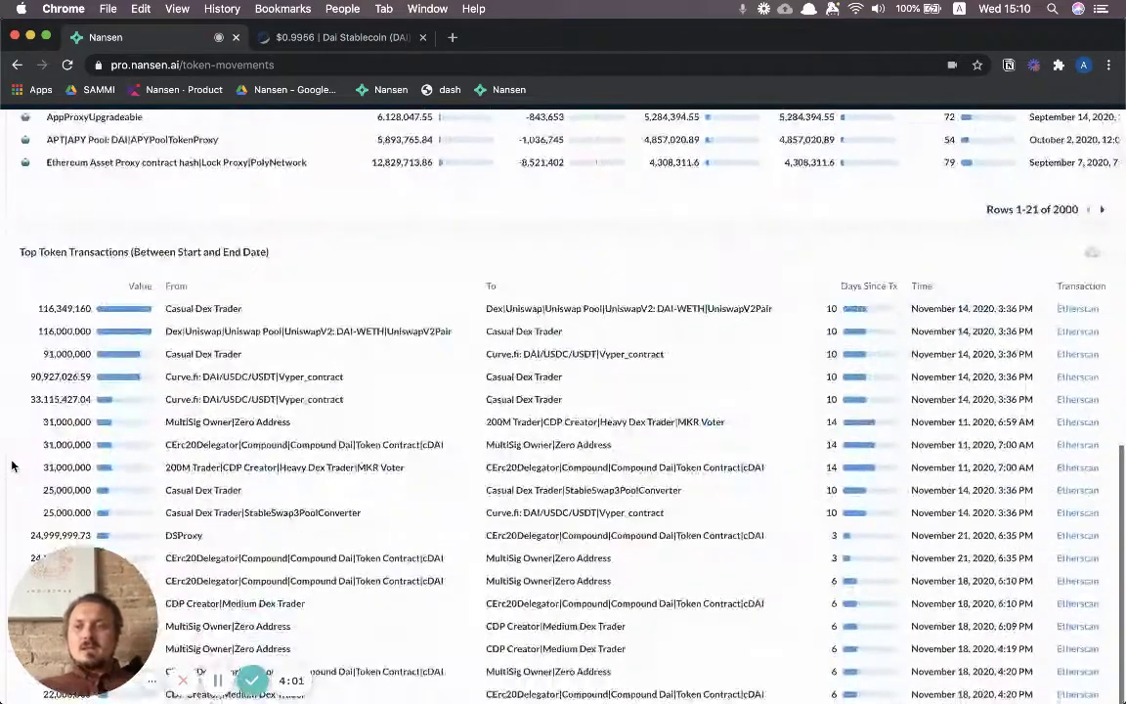
pyautogui.scroll(-2, 13, 467)
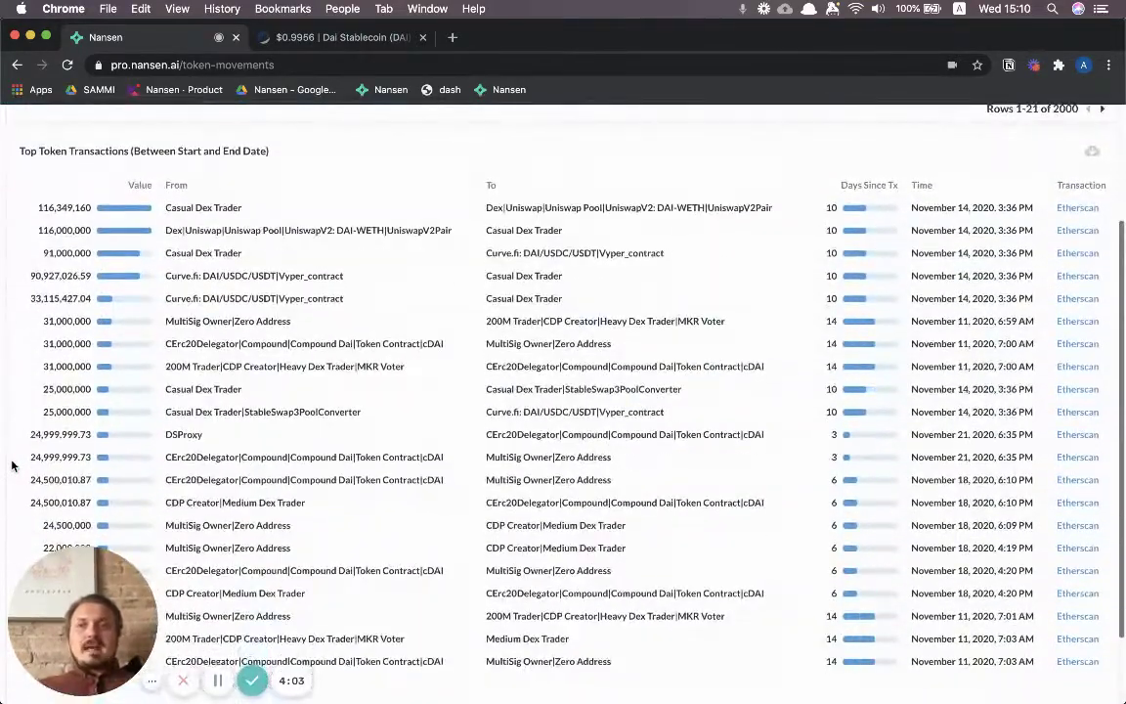
pyautogui.doubleClick(40, 208)
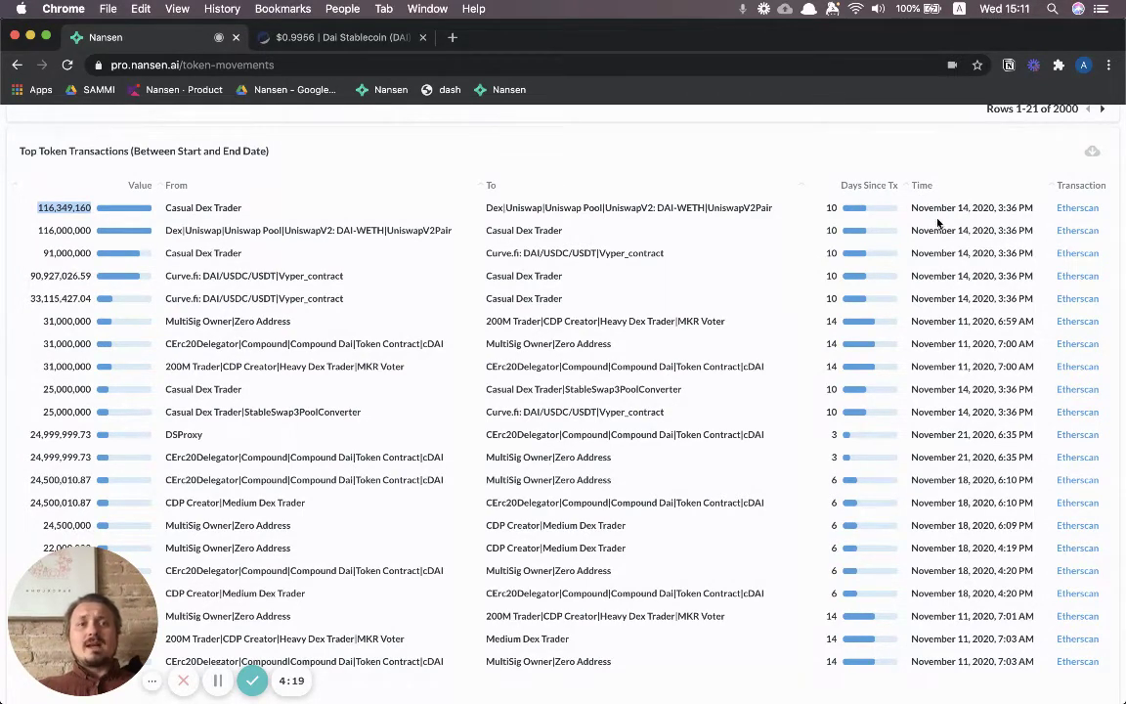
pyautogui.click(1003, 208)
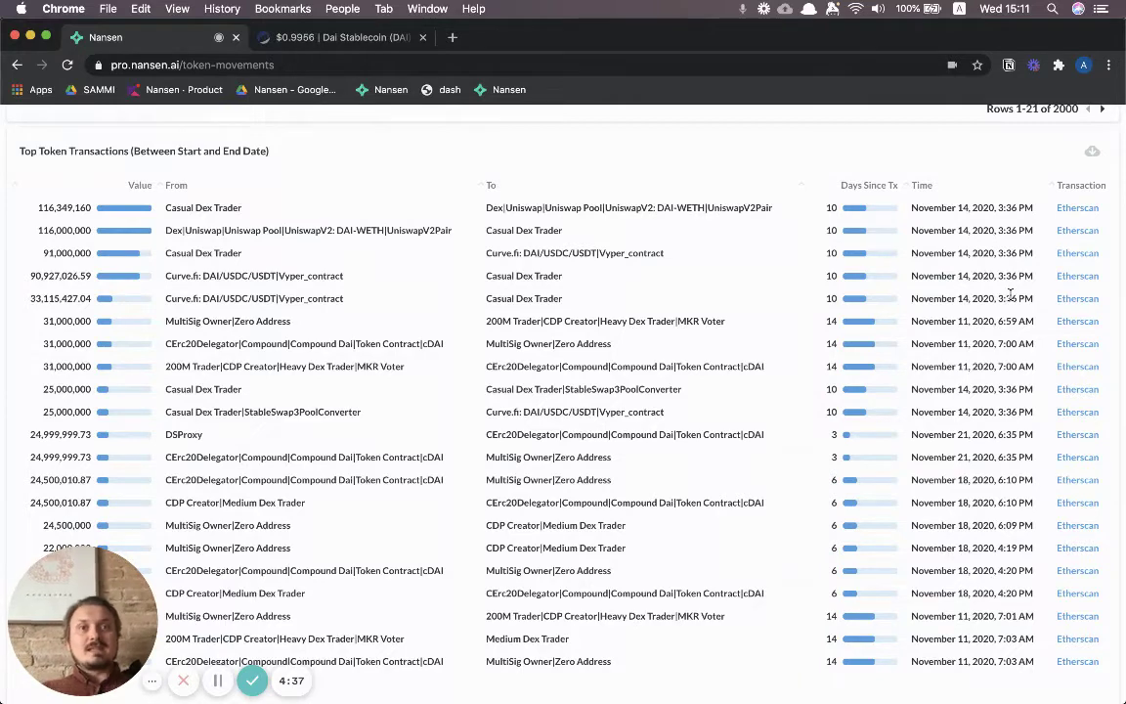
# - Open the top transaction on Etherscan and review its flash loan, swaps and 116,000,000 DAI transferred
pyautogui.click(1077, 208)
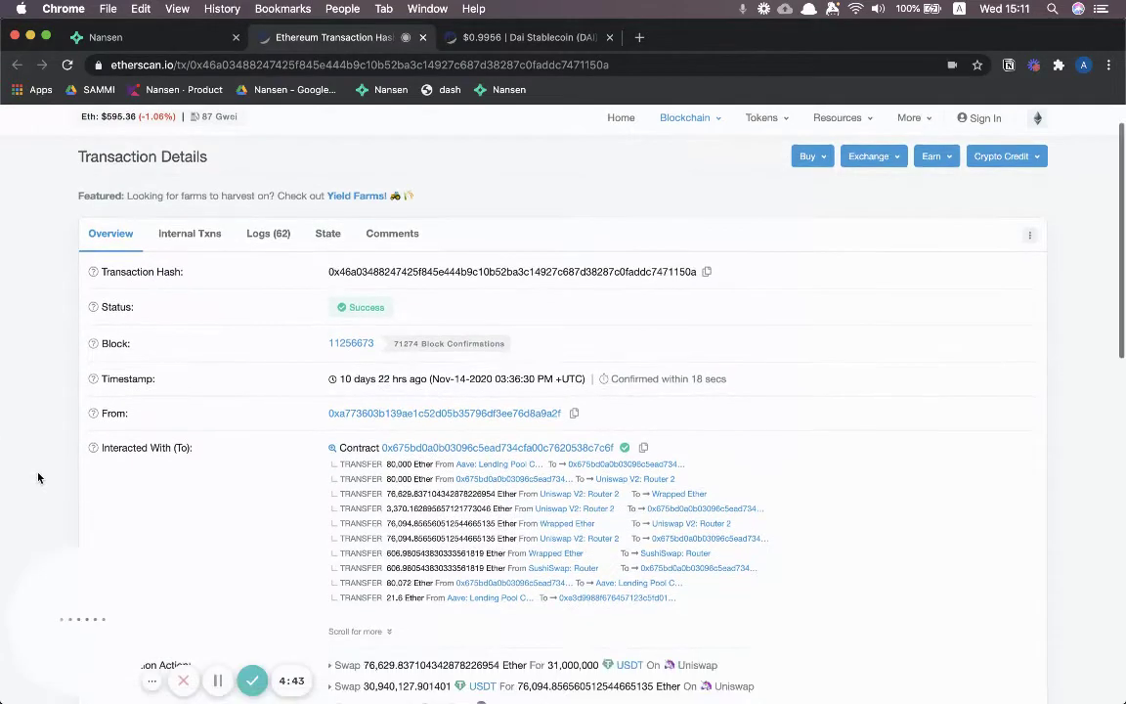
pyautogui.scroll(-3, 38, 477)
pyautogui.scroll(-5, 38, 477)
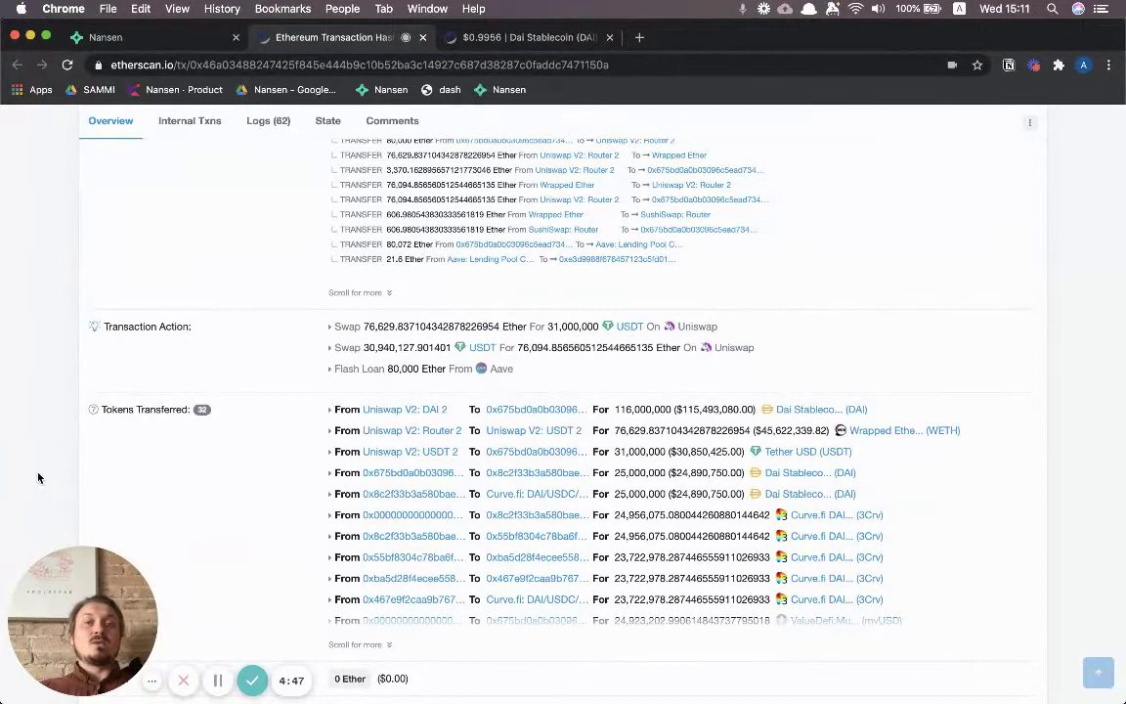
pyautogui.scroll(-1, 38, 478)
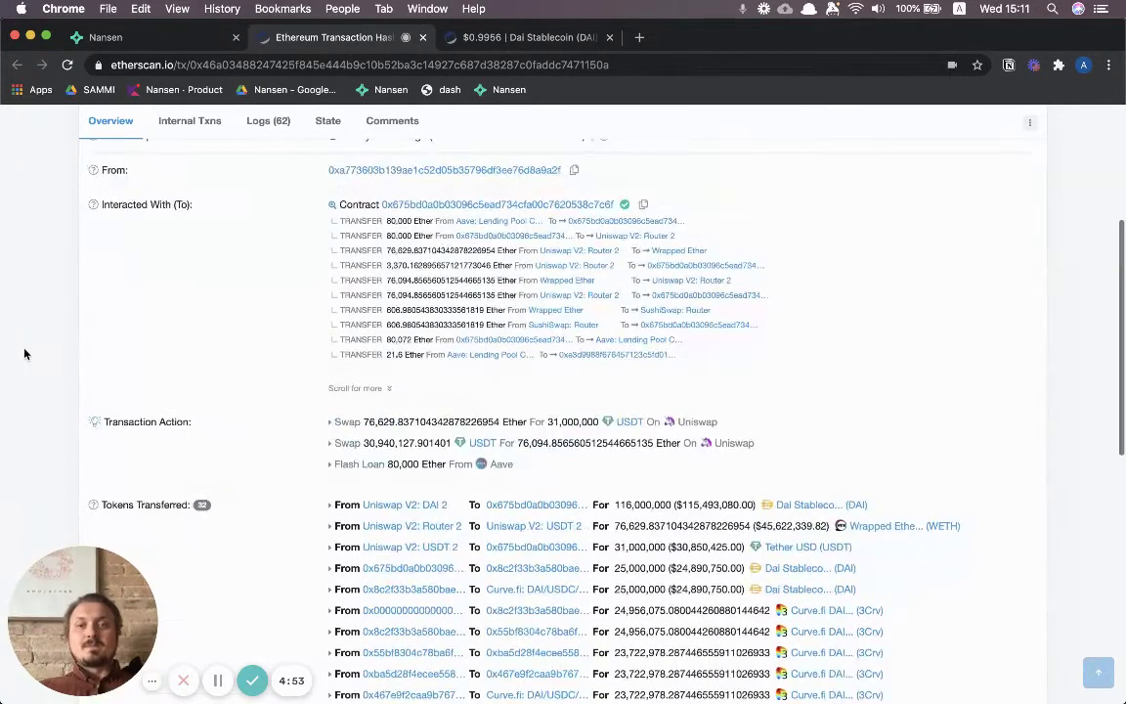
pyautogui.scroll(3, 24, 353)
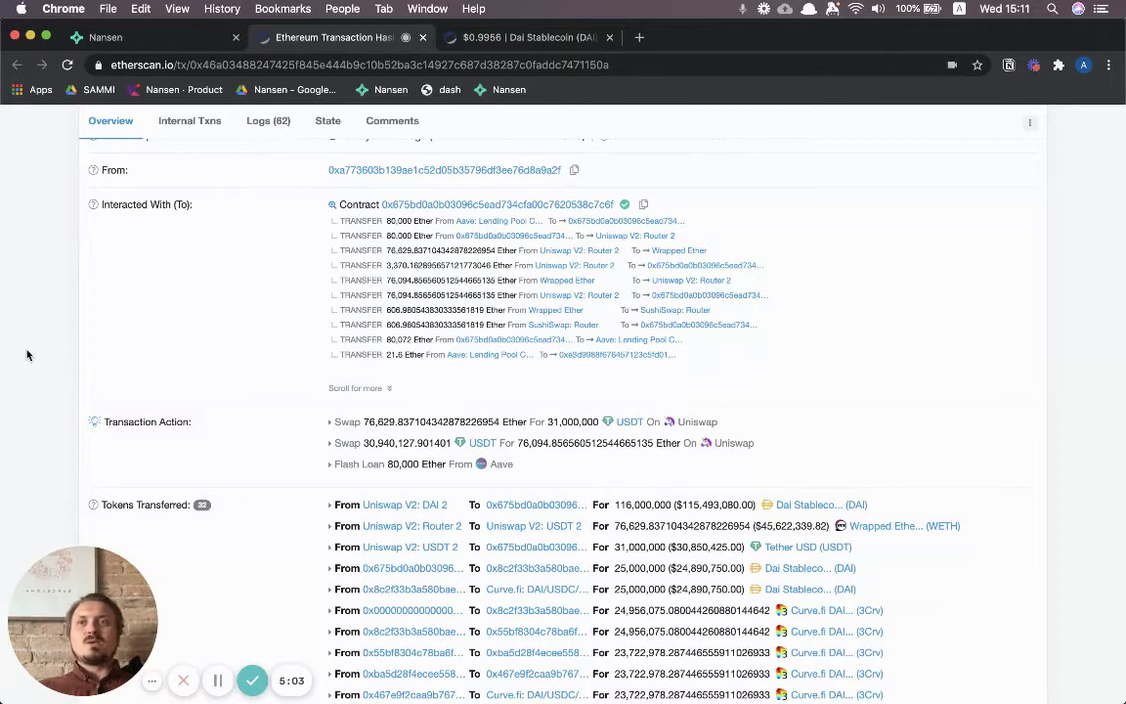
# - Open the second-largest transaction's details on Etherscan from the Nansen table
pyautogui.click(141, 34)
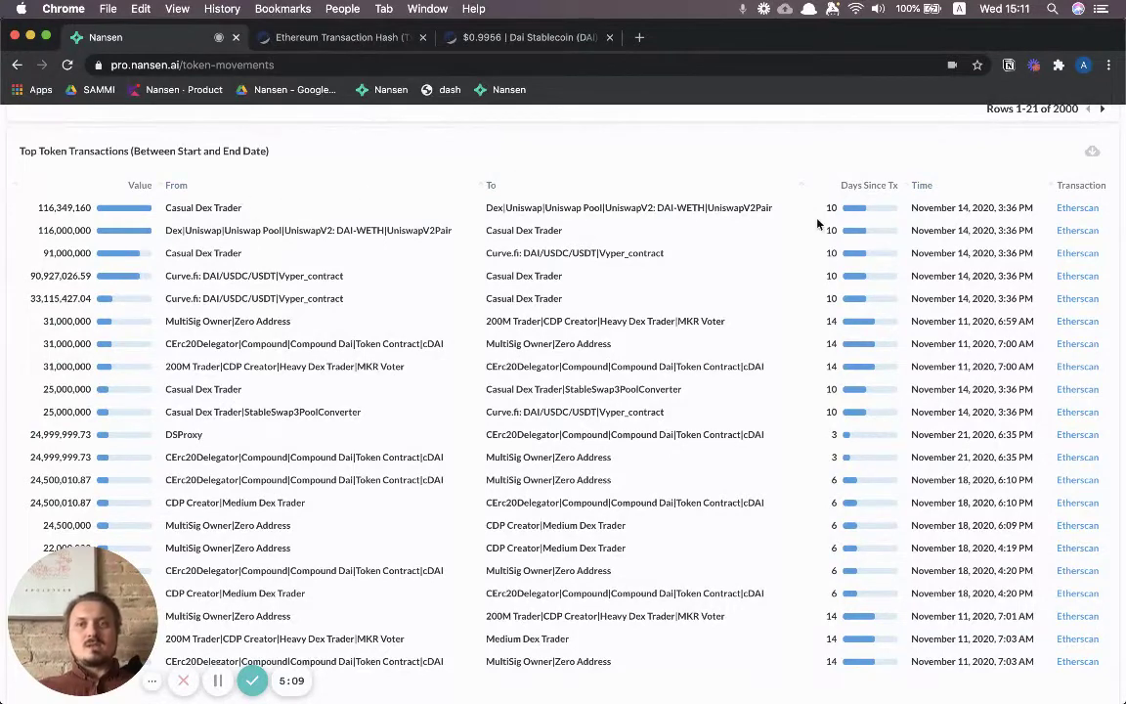
pyautogui.click(1077, 232)
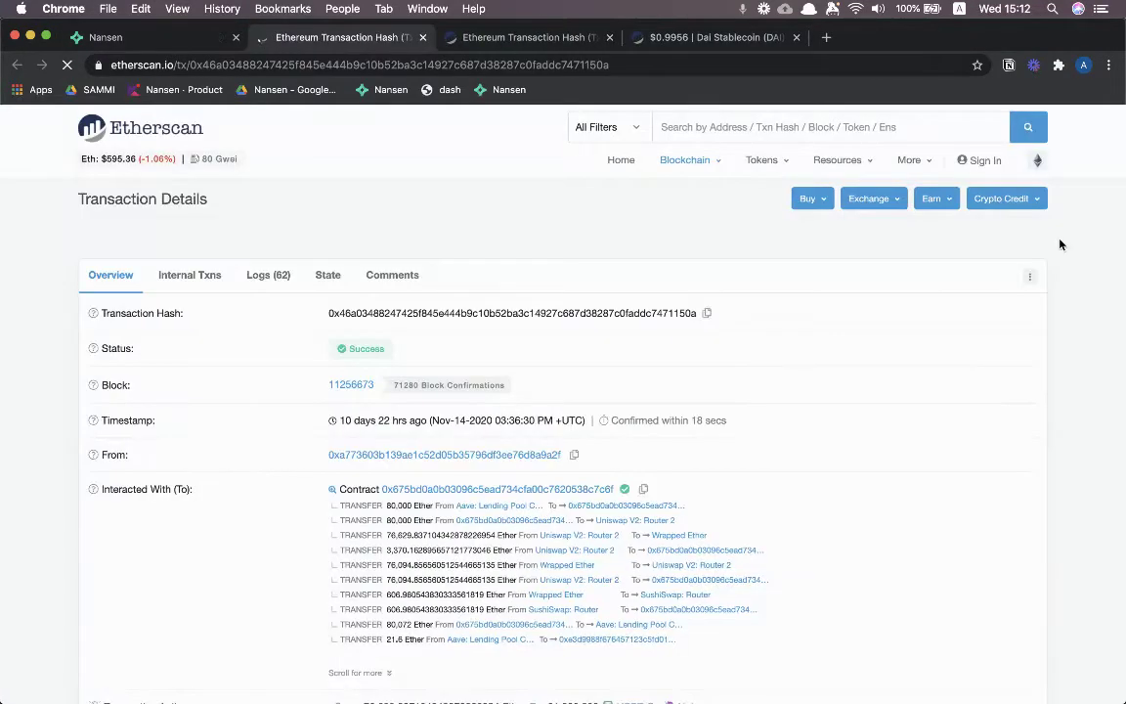
pyautogui.scroll(-5, 3, 534)
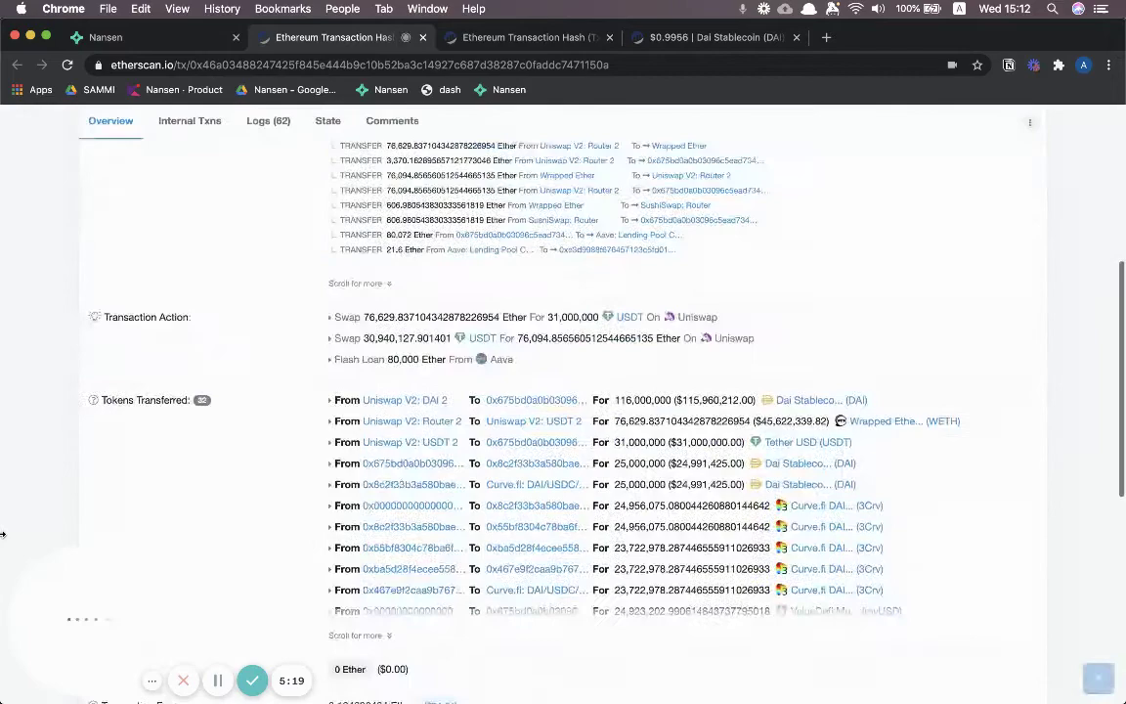
# - Close both Etherscan transaction tabs and return to the Nansen table
pyautogui.press('super+w')
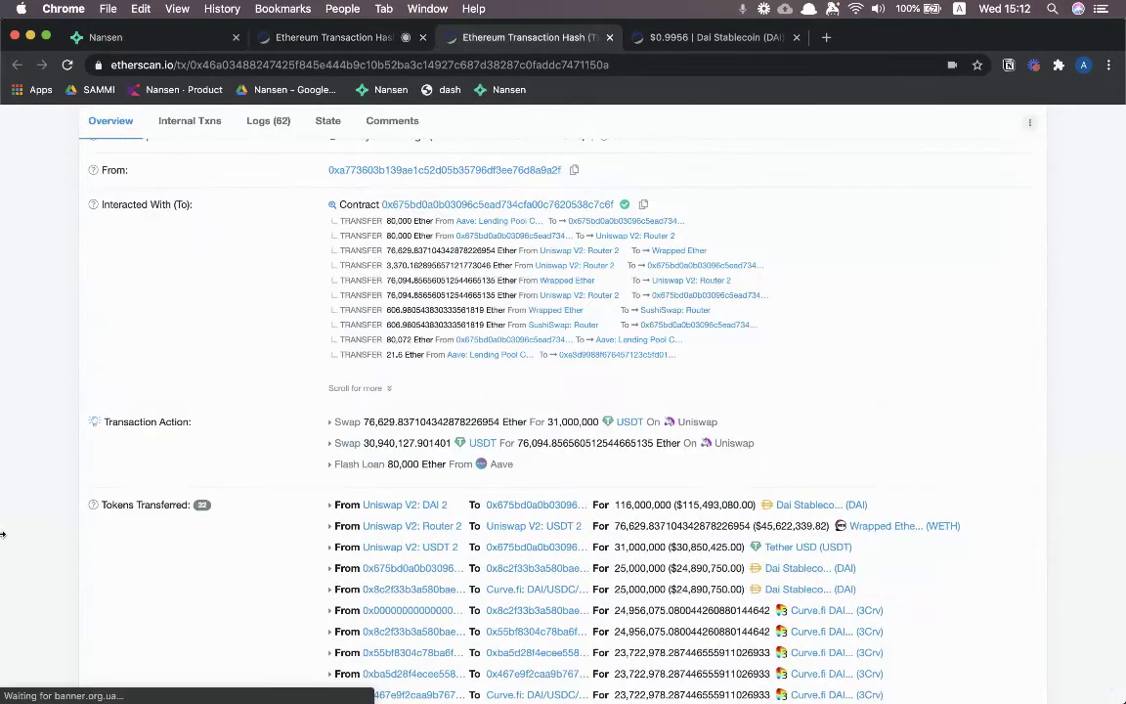
pyautogui.press('super+w')
pyautogui.click(160, 39)
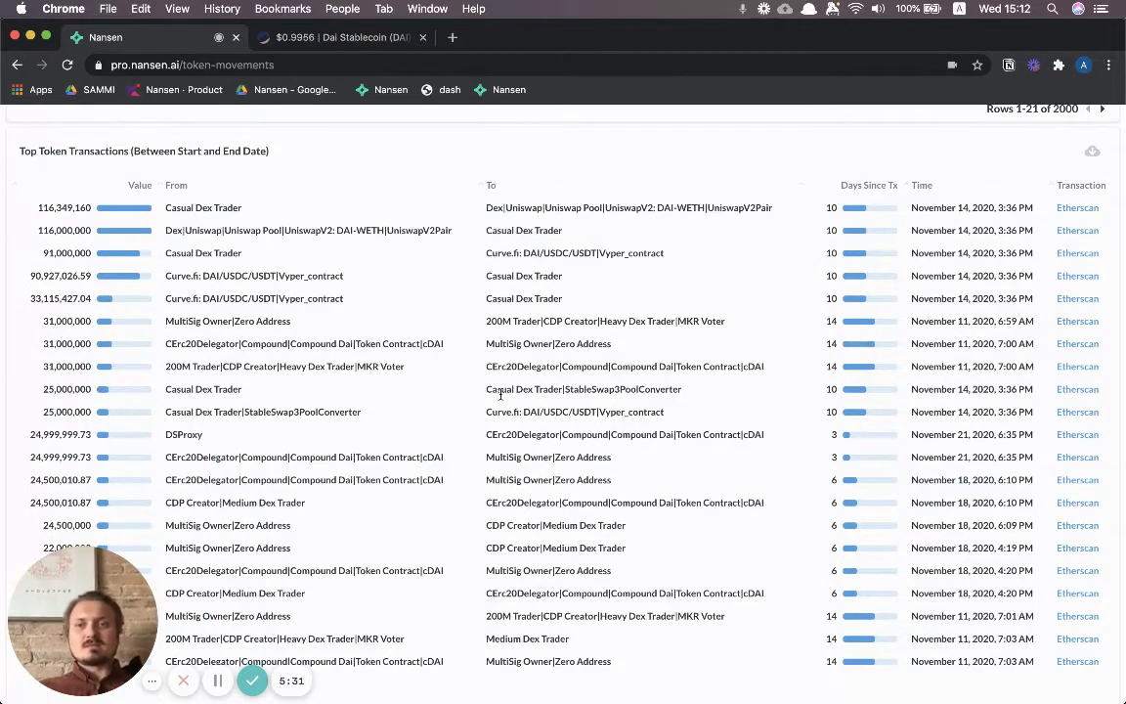
# - Highlight the '200M Trader' recipient label in the top transactions table
pyautogui.scroll(-1, 501, 394)
pyautogui.scroll(-1, 501, 394)
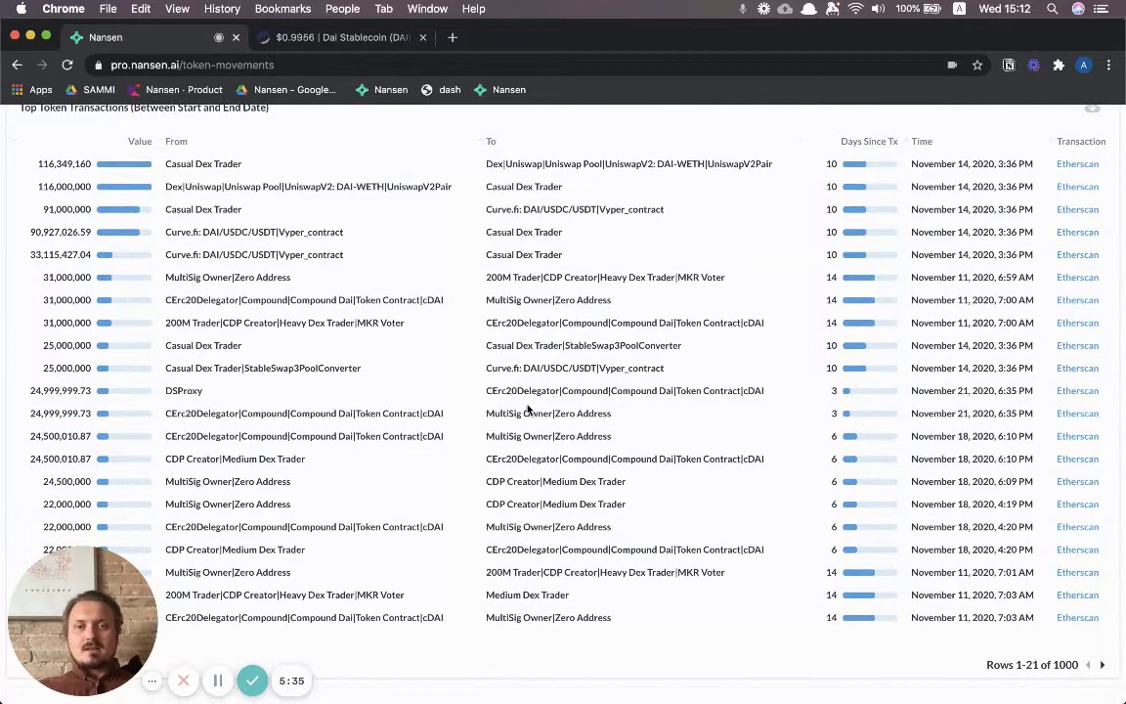
pyautogui.doubleClick(491, 277)
pyautogui.click(497, 278)
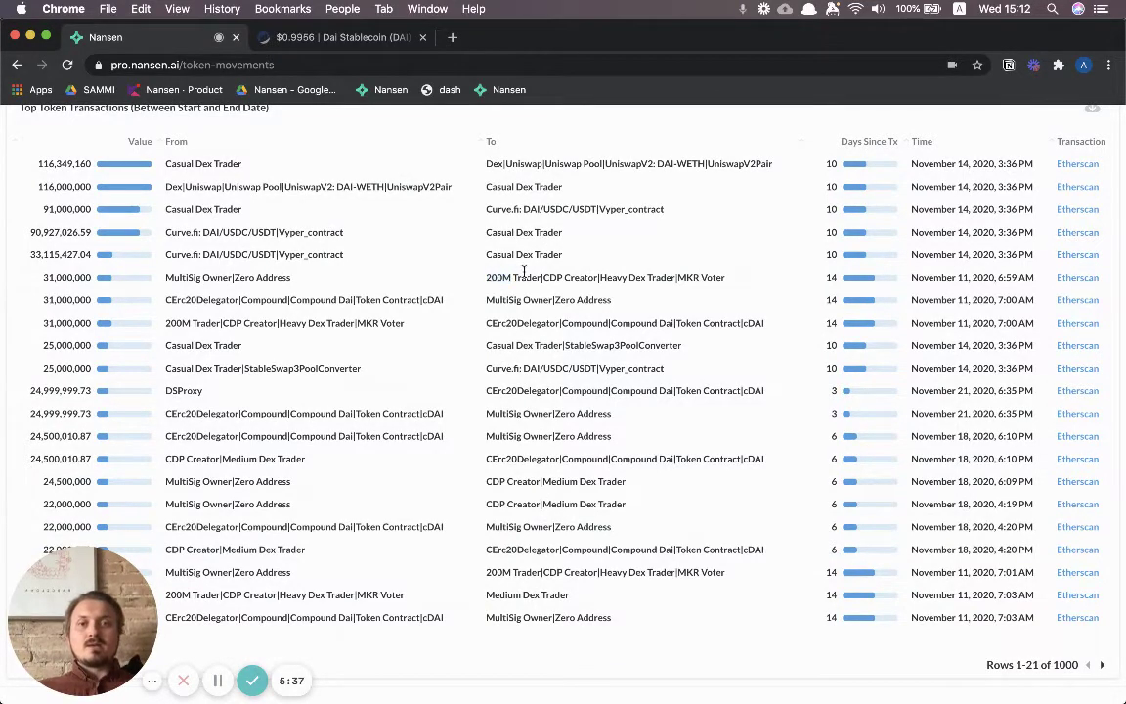
pyautogui.moveTo(541, 278); pyautogui.dragTo(484, 282)
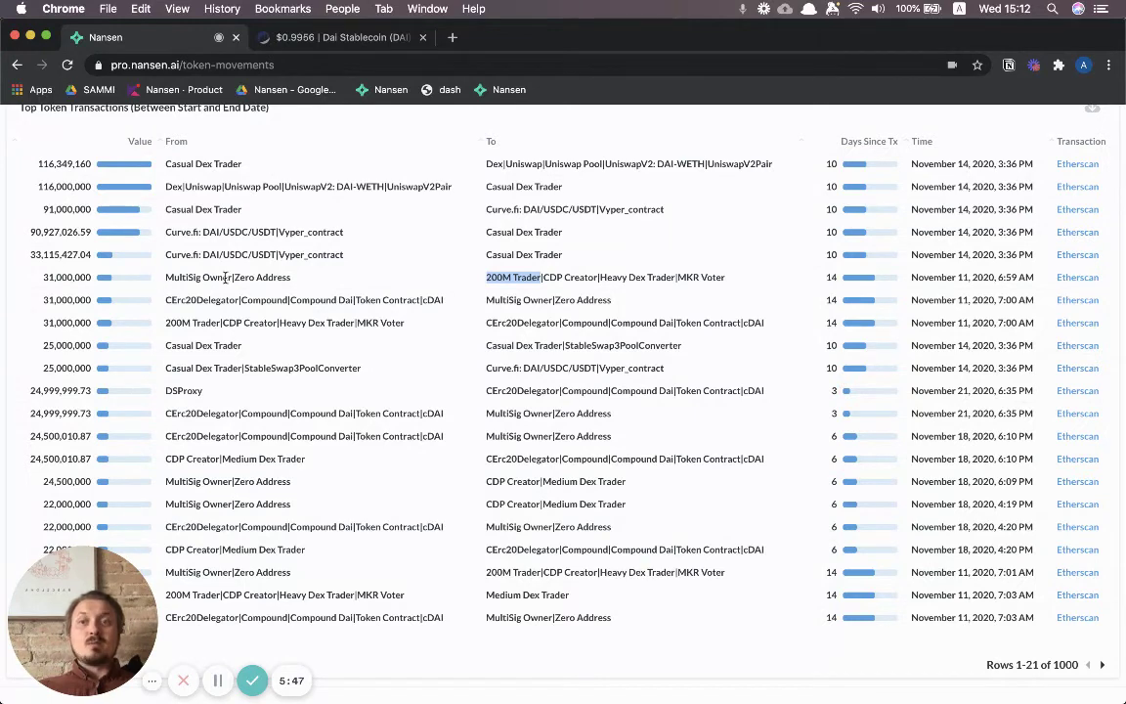
pyautogui.click(507, 290)
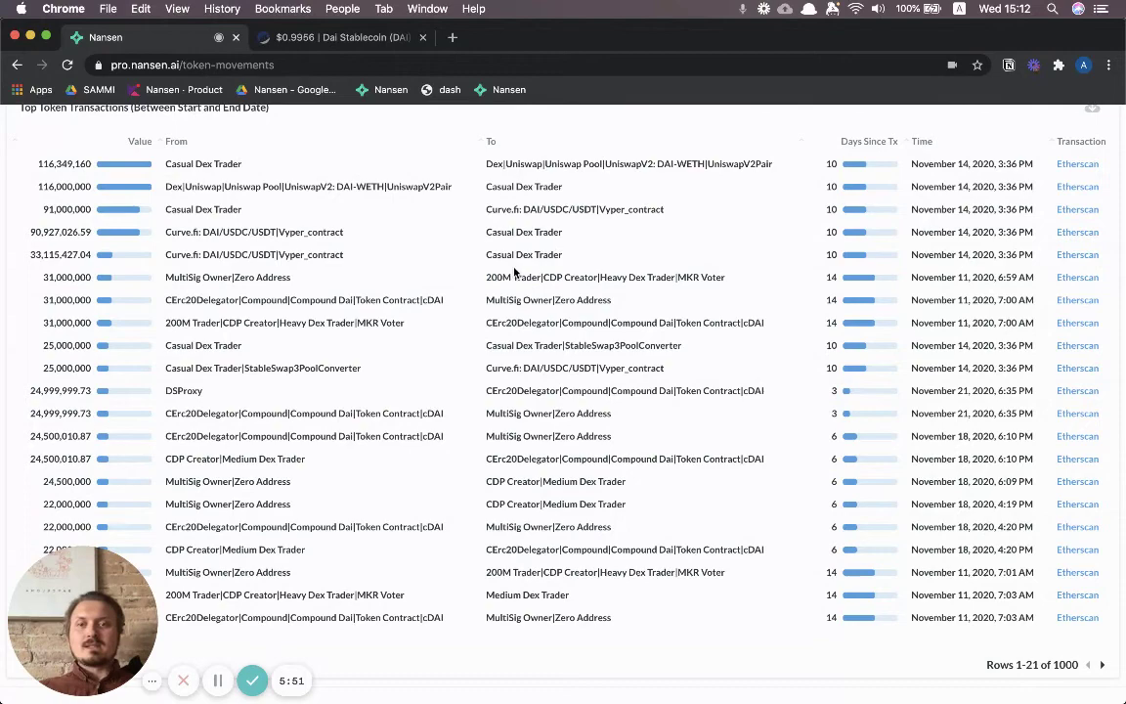
# - View the next 21 transactions, noting a flash loan label, then return to the first page
pyautogui.scroll(-1, 675, 508)
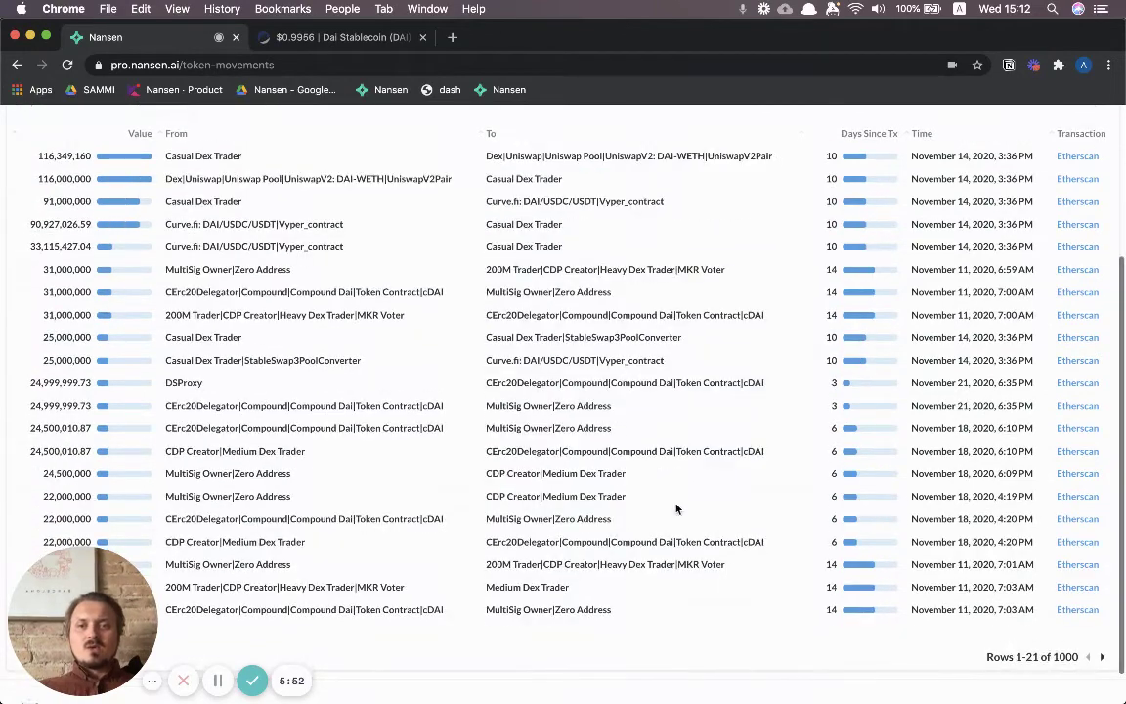
pyautogui.click(1103, 657)
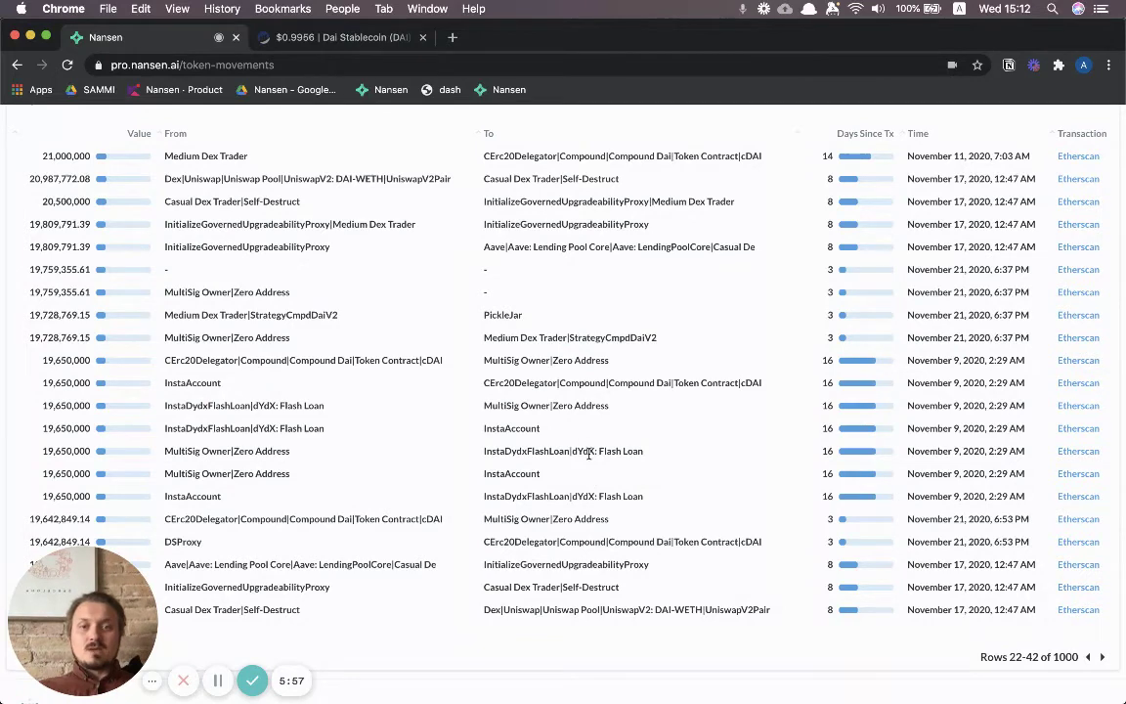
pyautogui.moveTo(588, 451); pyautogui.dragTo(661, 459)
pyautogui.click(661, 460)
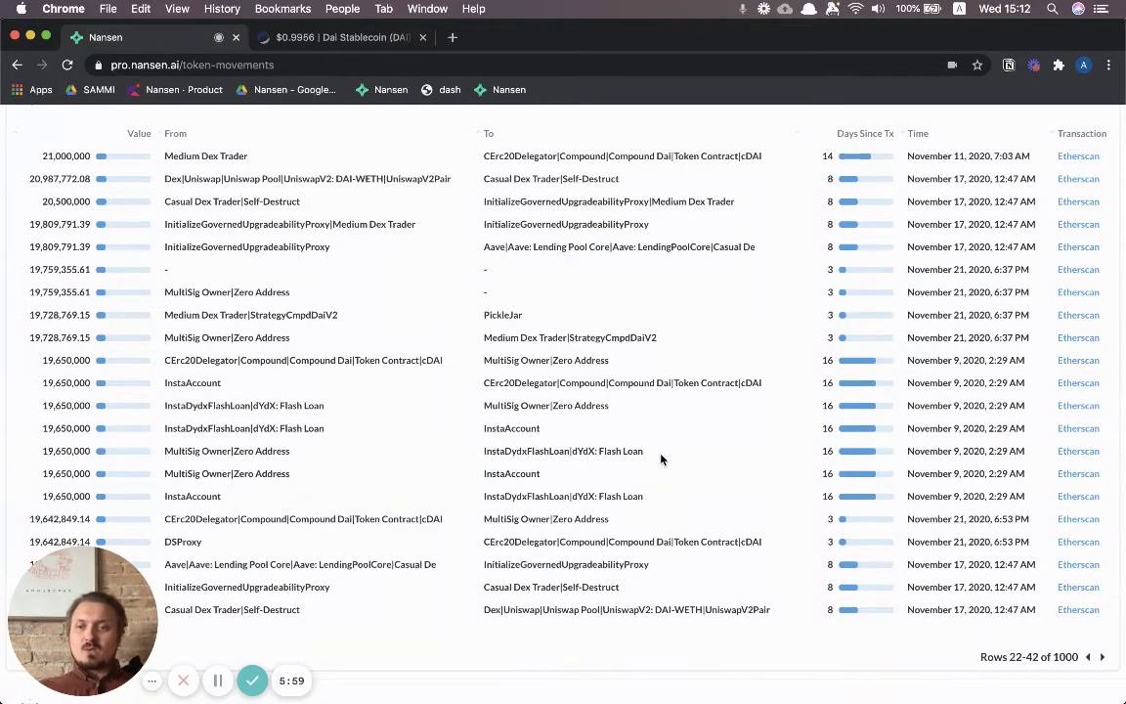
pyautogui.click(1087, 658)
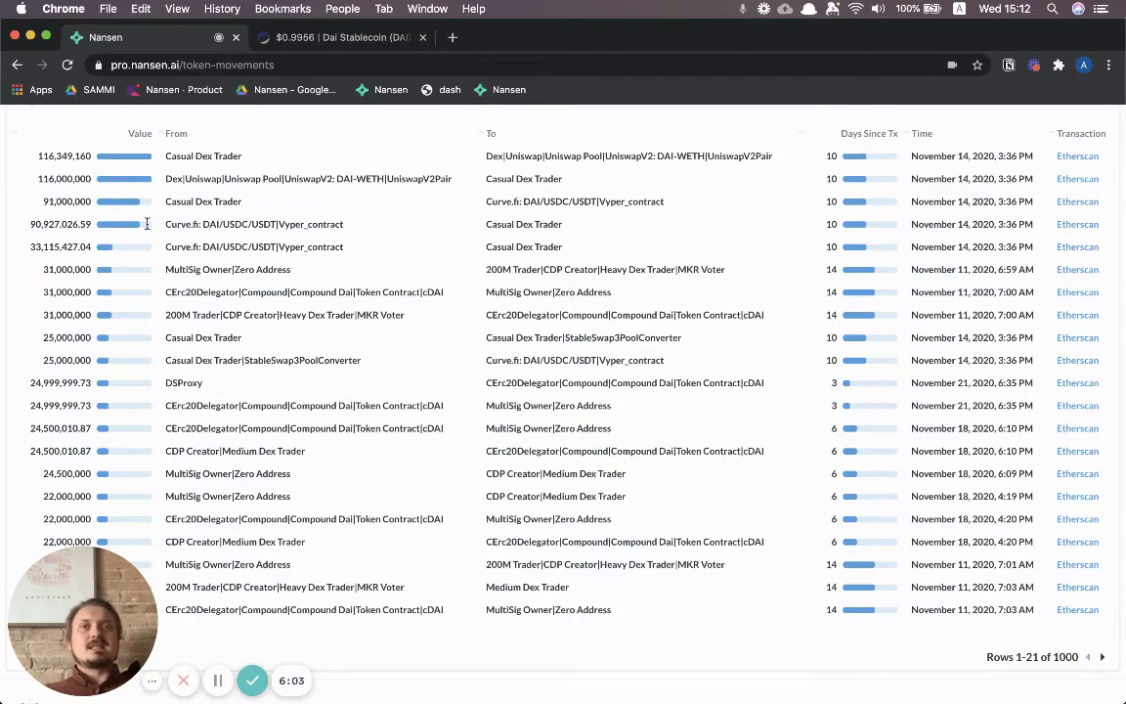
pyautogui.scroll(10, 4, 176)
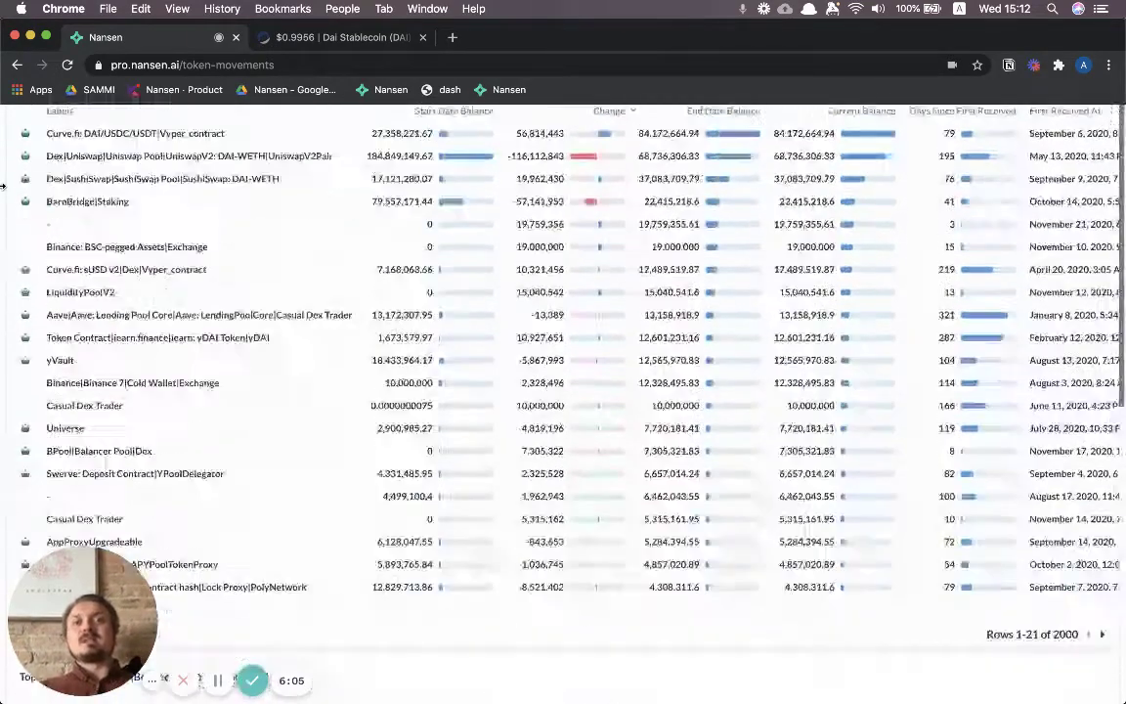
# - Scroll to the top of the dashboard and briefly view the Dashboards list
pyautogui.scroll(5, 4, 190)
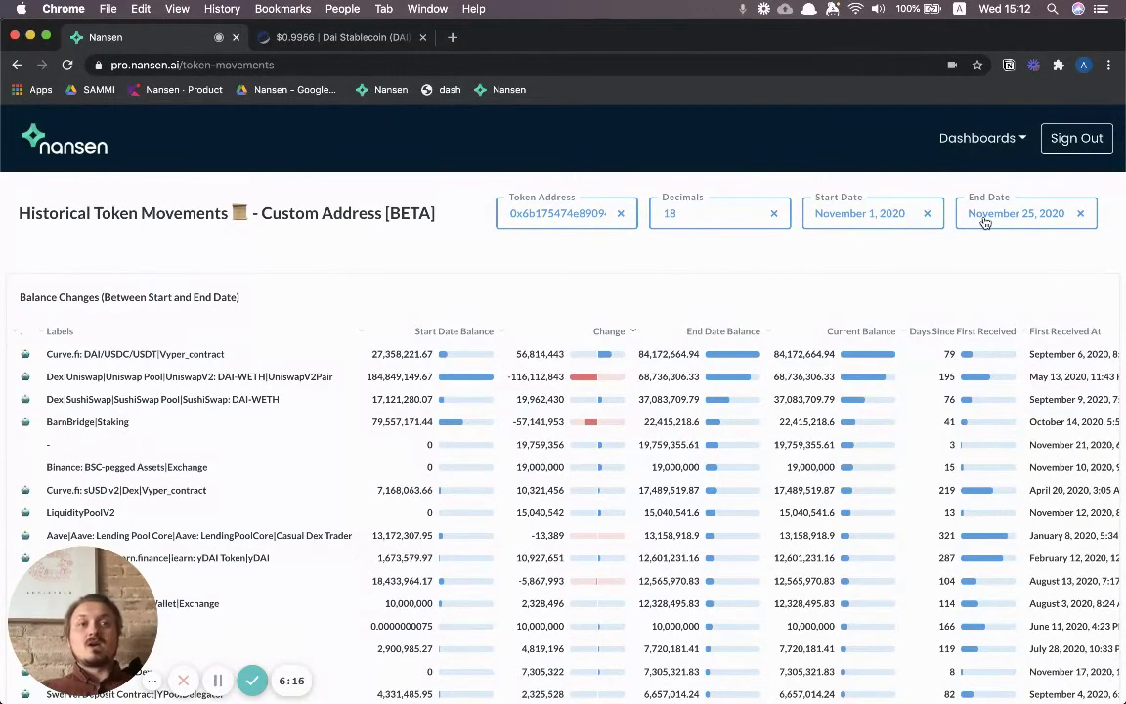
pyautogui.click(978, 138)
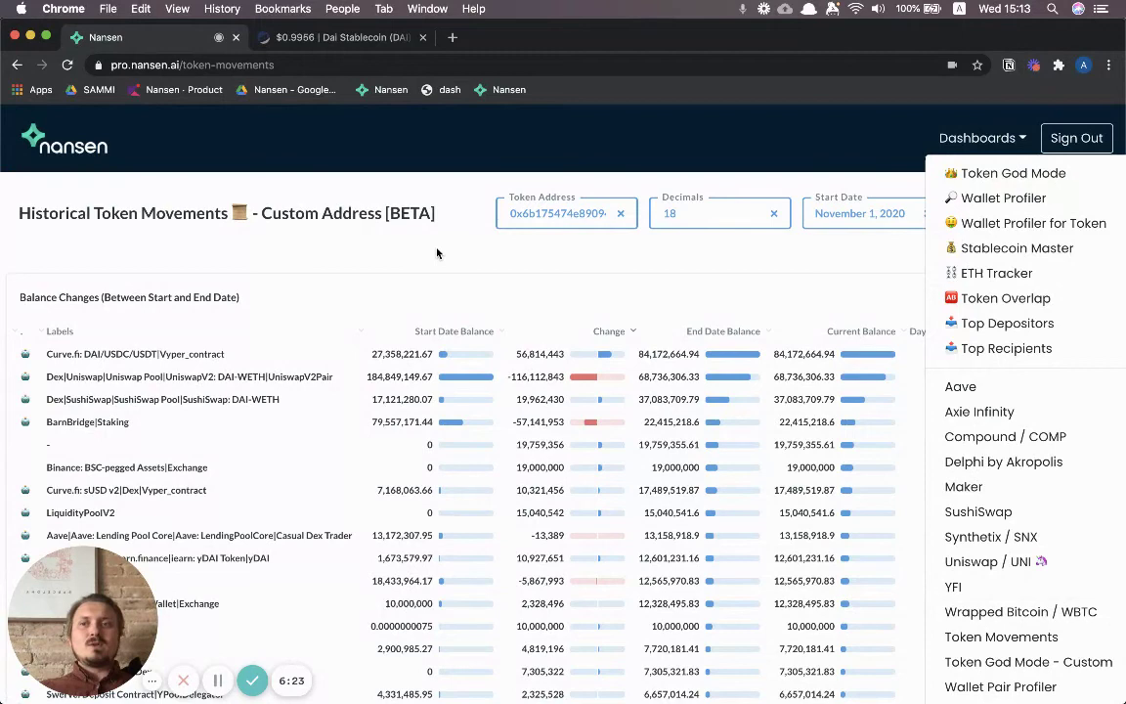
pyautogui.click(636, 262)
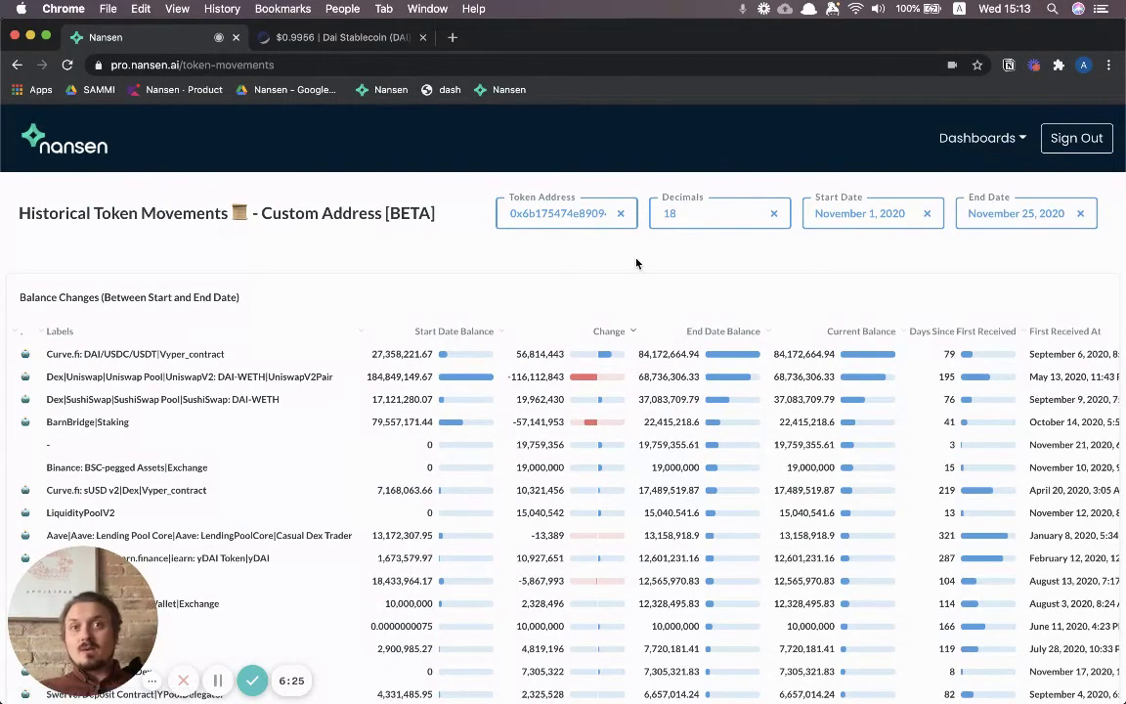